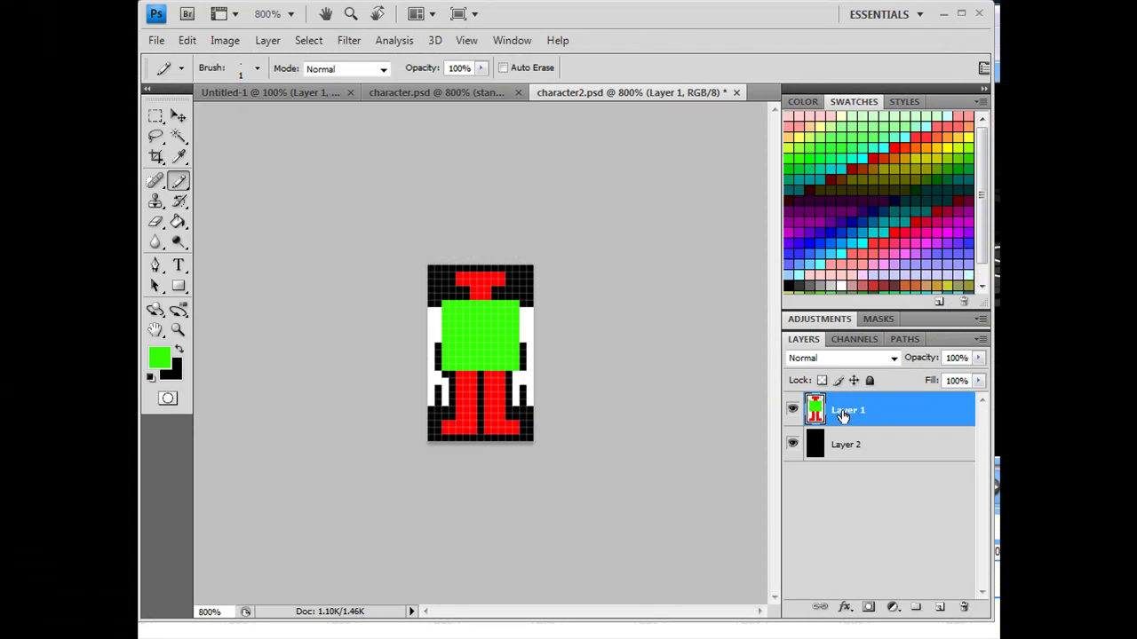
Step: Rename Layer 1 to 'robot stand' and keep it as the active layer
{"action": "double_click", "coordinate": [845, 412]}
{"action": "type", "text": "robot stand"}
{"action": "key", "text": "Return"}
{"action": "left_click", "coordinate": [910, 433]}
{"action": "left_click", "coordinate": [910, 419]}
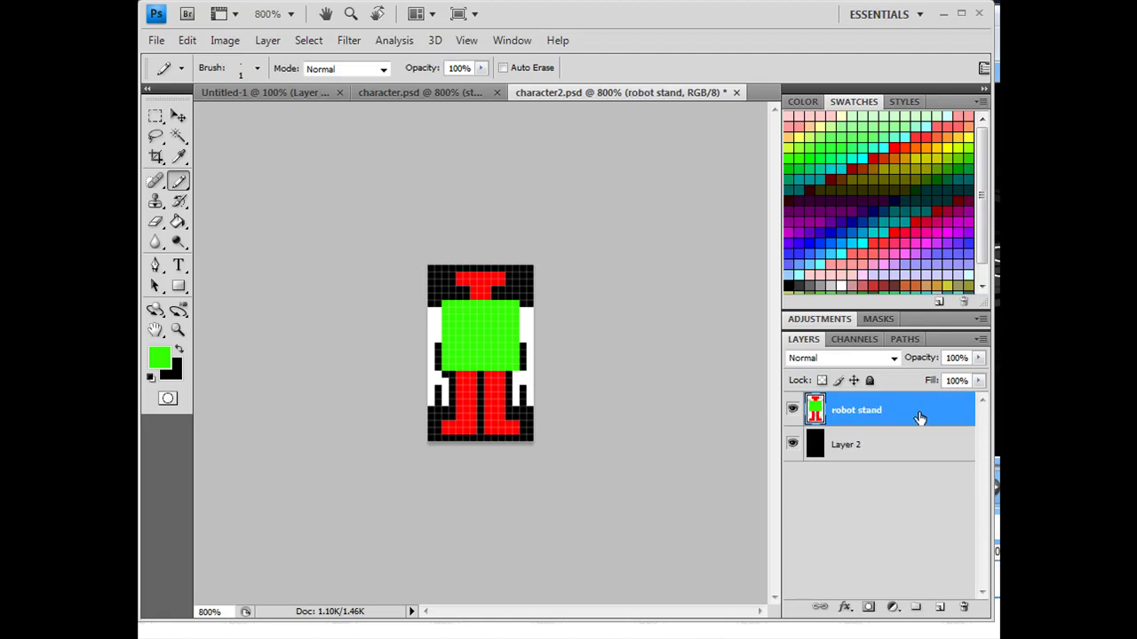
Step: Duplicate robot stand into 'robot stand copy' and hide the original layer
{"action": "left_click_drag", "start_coordinate": [920, 418], "coordinate": [940, 607]}
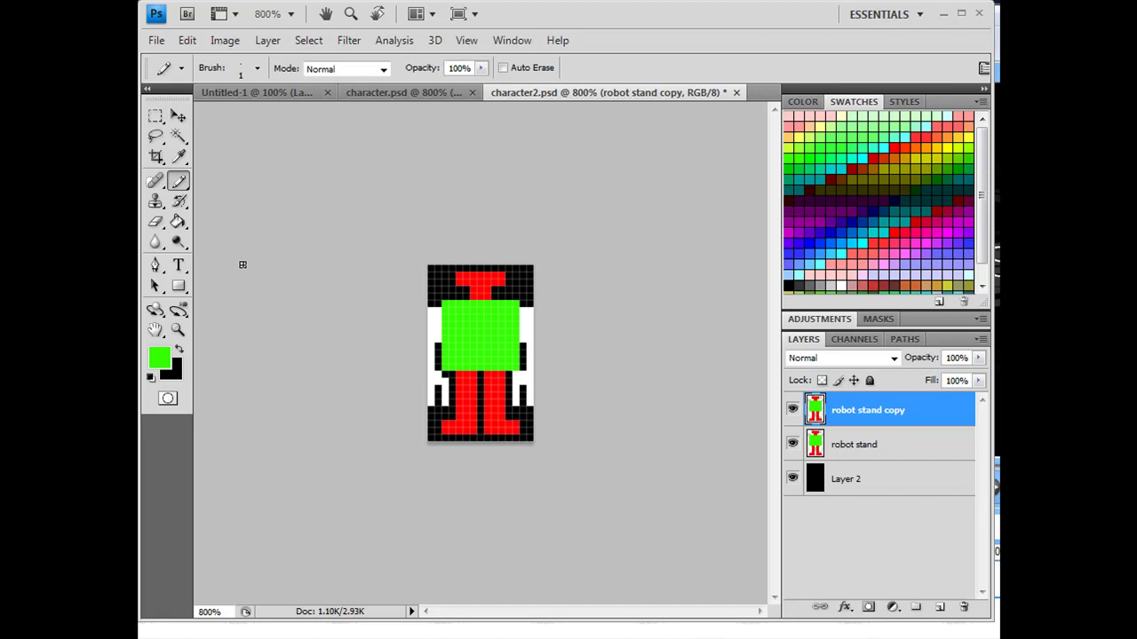
{"action": "left_click", "coordinate": [155, 223]}
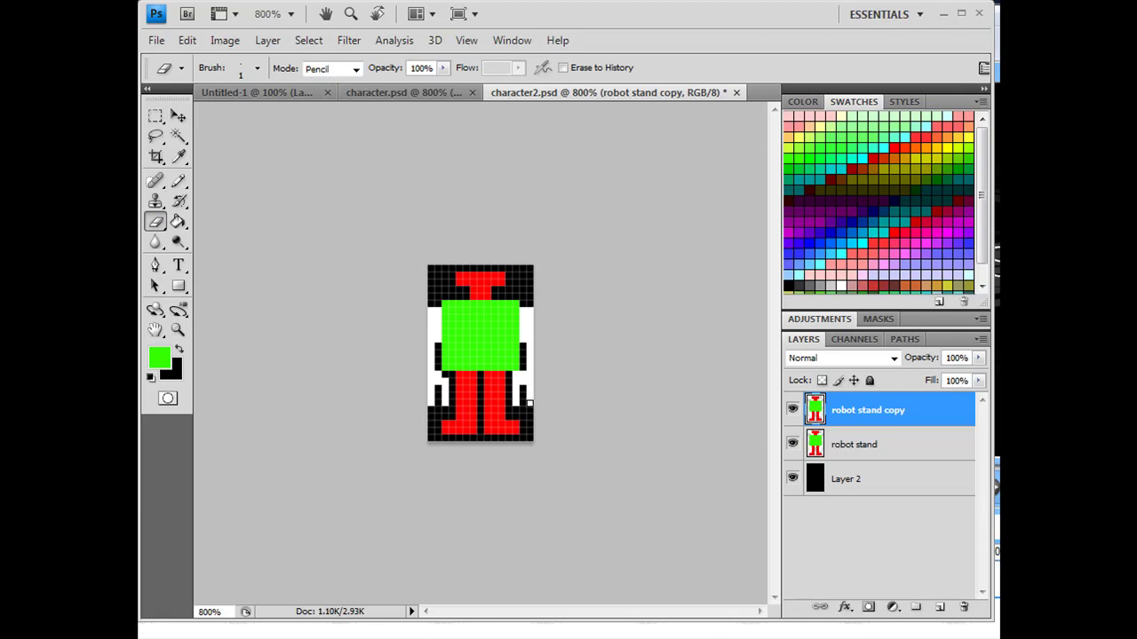
{"action": "left_click", "coordinate": [792, 446]}
{"action": "left_click", "coordinate": [889, 451]}
{"action": "left_click", "coordinate": [890, 411]}
Step: Switch to the Pencil with white as the drawing colour
{"action": "key", "text": "b"}
{"action": "key", "text": "d"}
{"action": "key", "text": "x"}
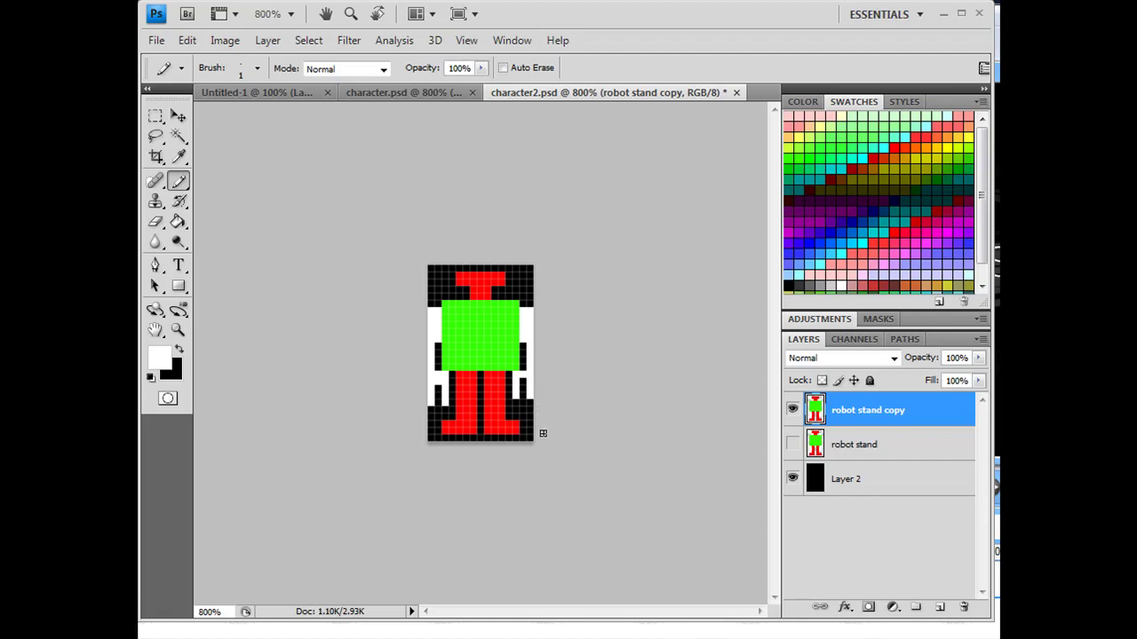
Step: Select the red right foot, nudge it up two pixels, then deselect
{"action": "left_click", "coordinate": [153, 122]}
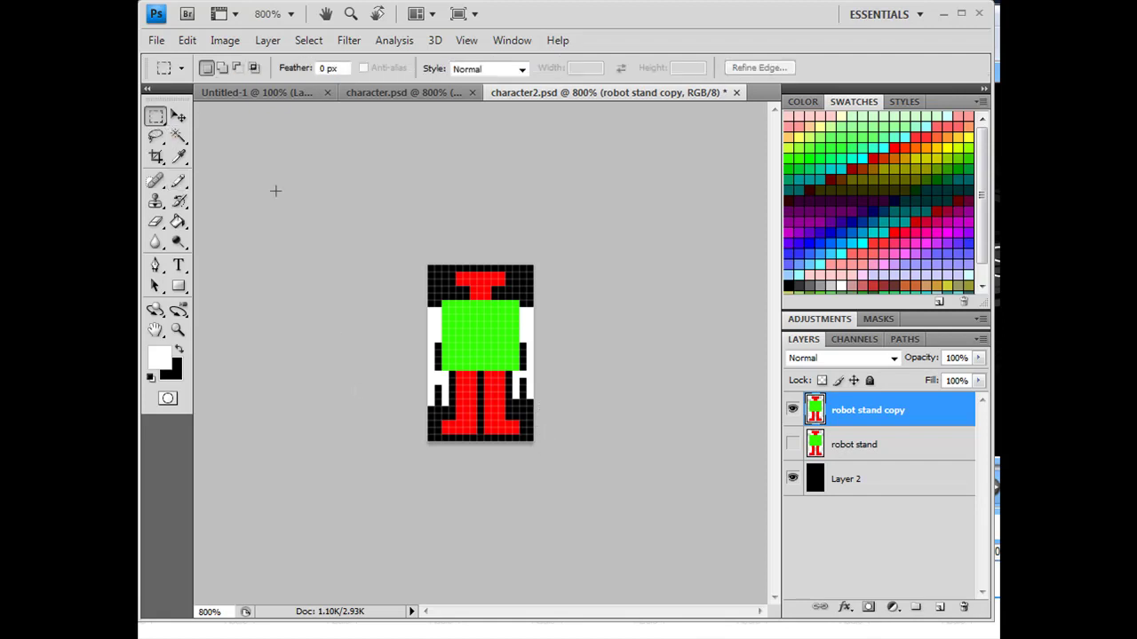
{"action": "left_click_drag", "start_coordinate": [531, 439], "coordinate": [484, 417]}
{"action": "left_click", "coordinate": [178, 116]}
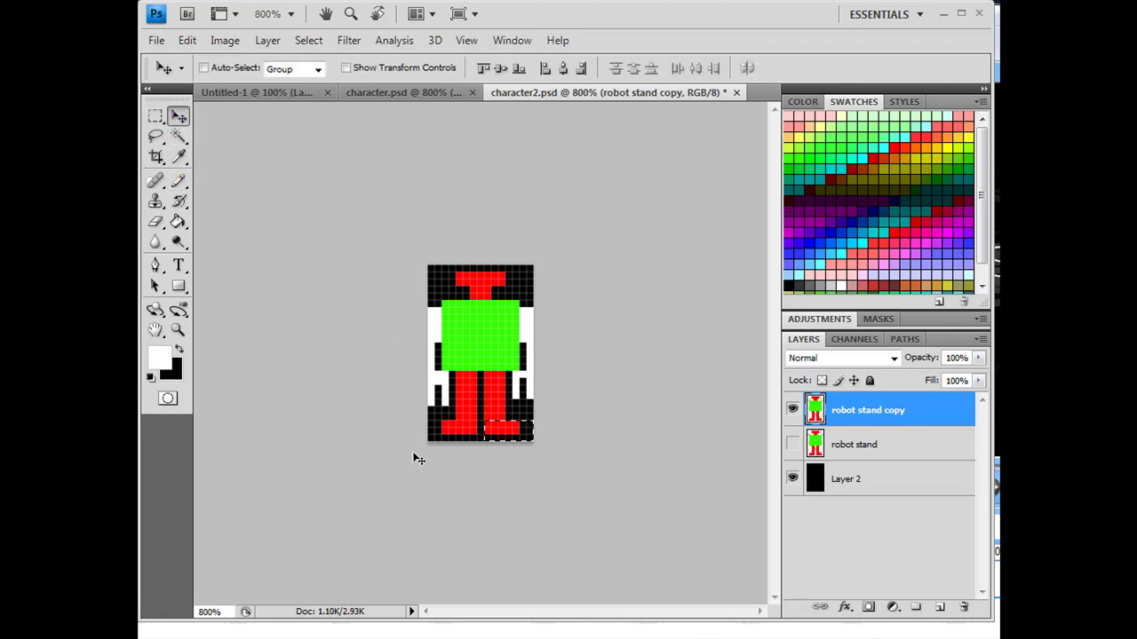
{"action": "key", "text": "Up"}
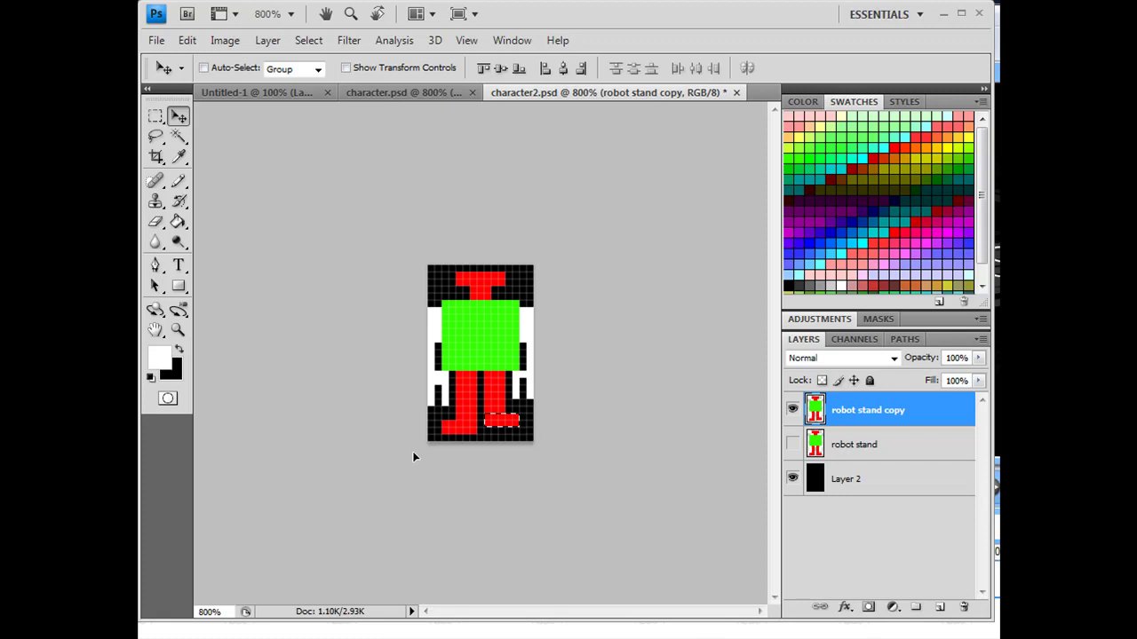
{"action": "key", "text": "Up"}
{"action": "left_click", "coordinate": [311, 46]}
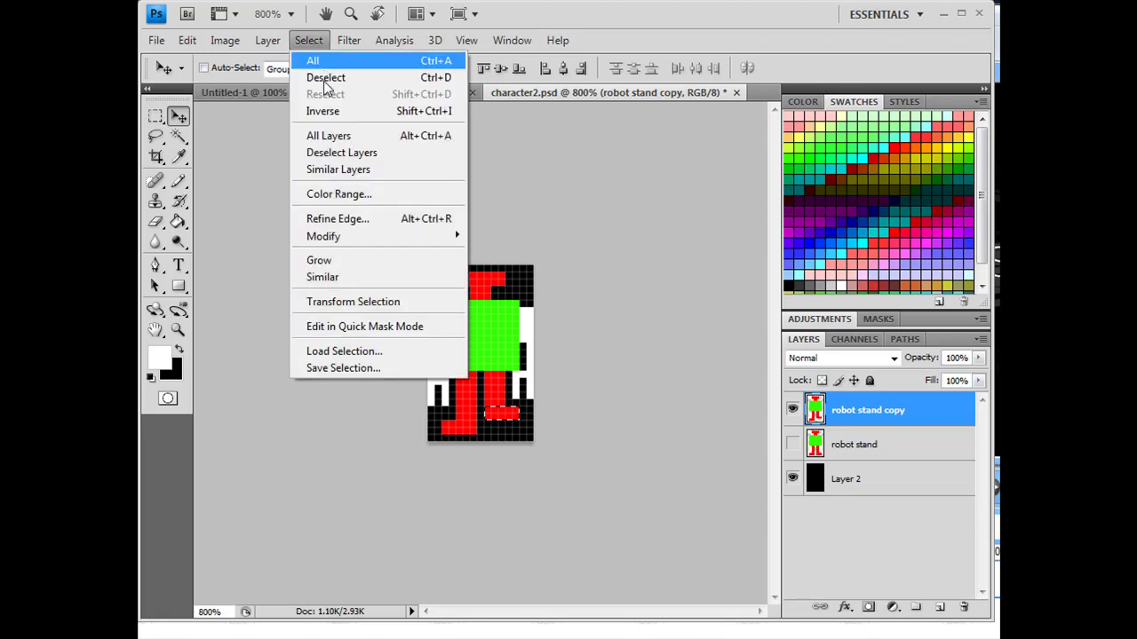
{"action": "left_click", "coordinate": [325, 78]}
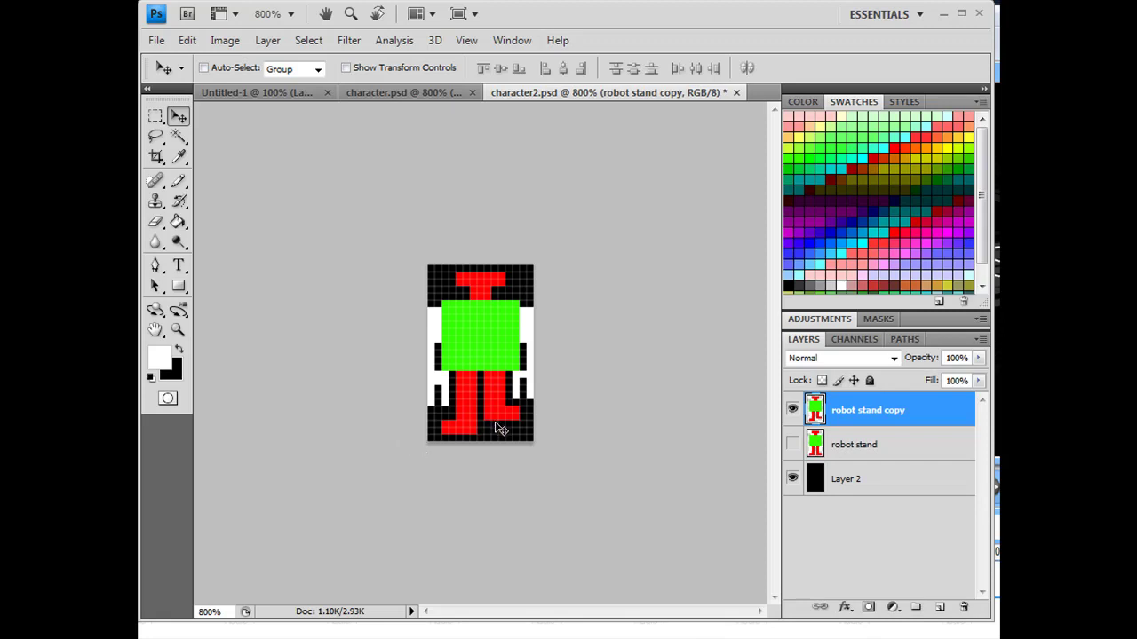
Step: Rename 'robot stand copy' to 'robot front walk'
{"action": "double_click", "coordinate": [866, 412]}
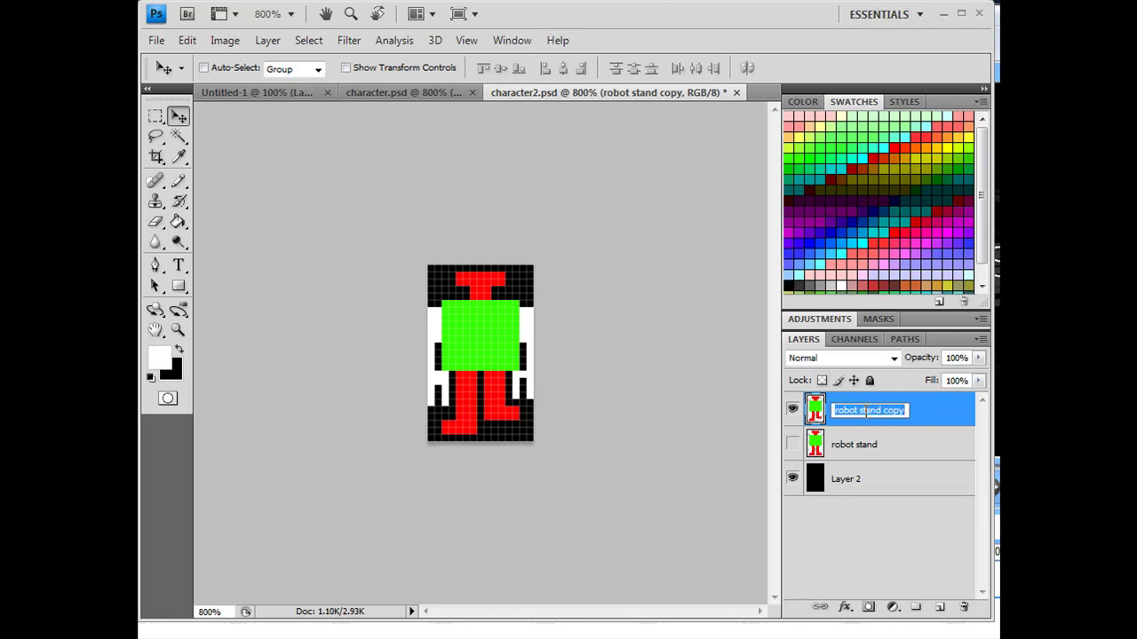
{"action": "left_click_drag", "start_coordinate": [859, 411], "coordinate": [905, 412]}
{"action": "type", "text": "front"}
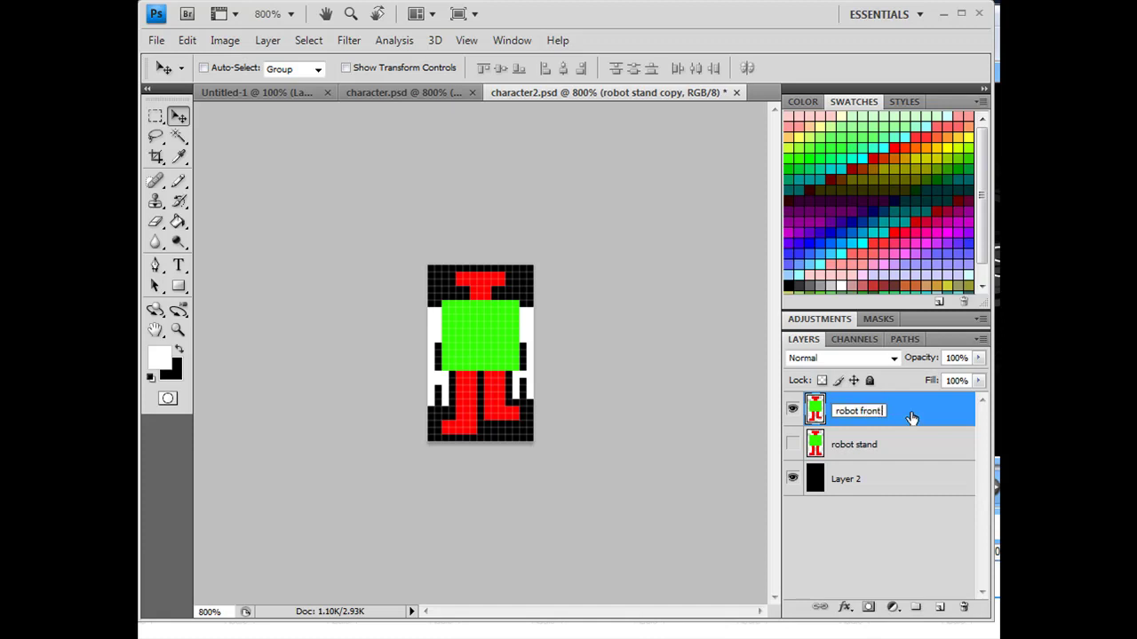
{"action": "type", "text": " walk"}
{"action": "key", "text": "Return"}
{"action": "left_click", "coordinate": [827, 593]}
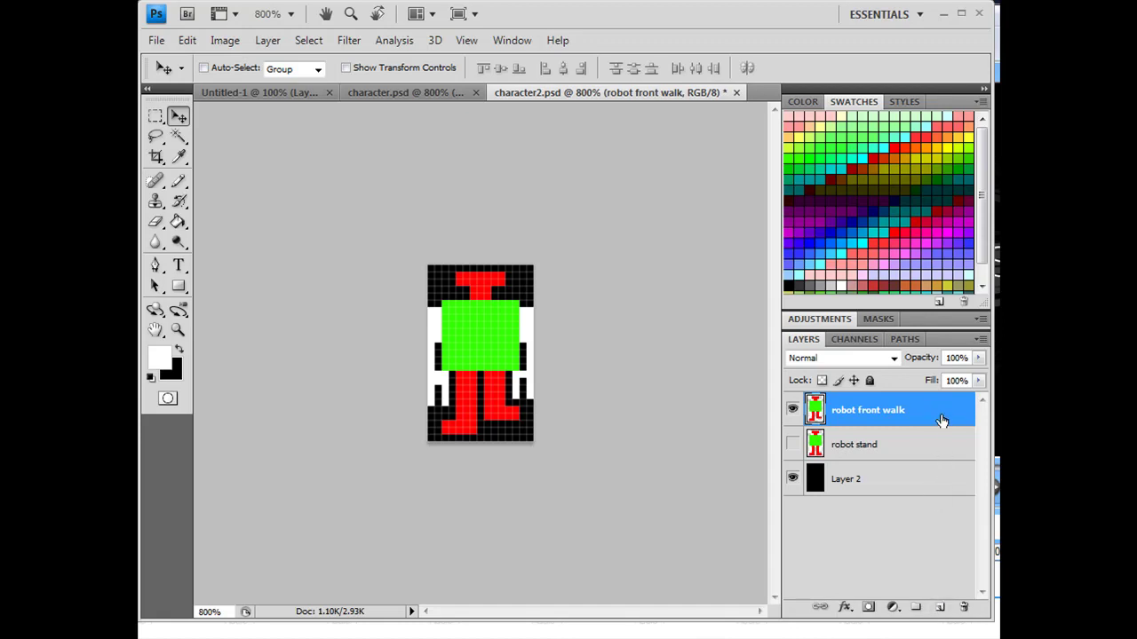
Step: Duplicate robot front walk and hide the original layer
{"action": "left_click_drag", "start_coordinate": [939, 420], "coordinate": [939, 606]}
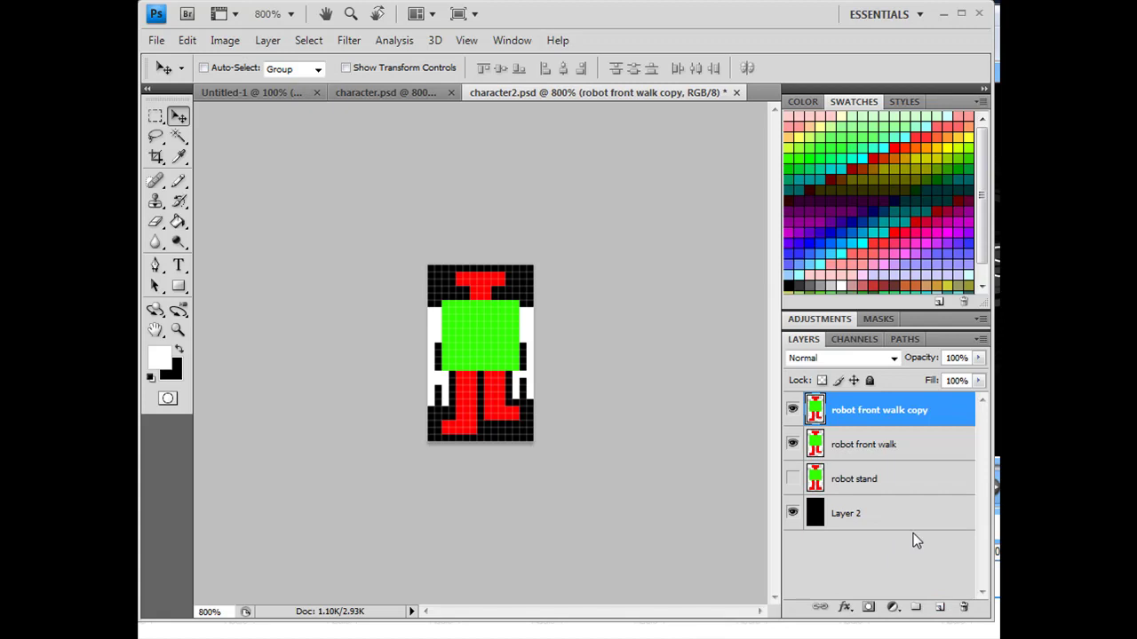
{"action": "left_click", "coordinate": [792, 445]}
{"action": "left_click", "coordinate": [156, 222]}
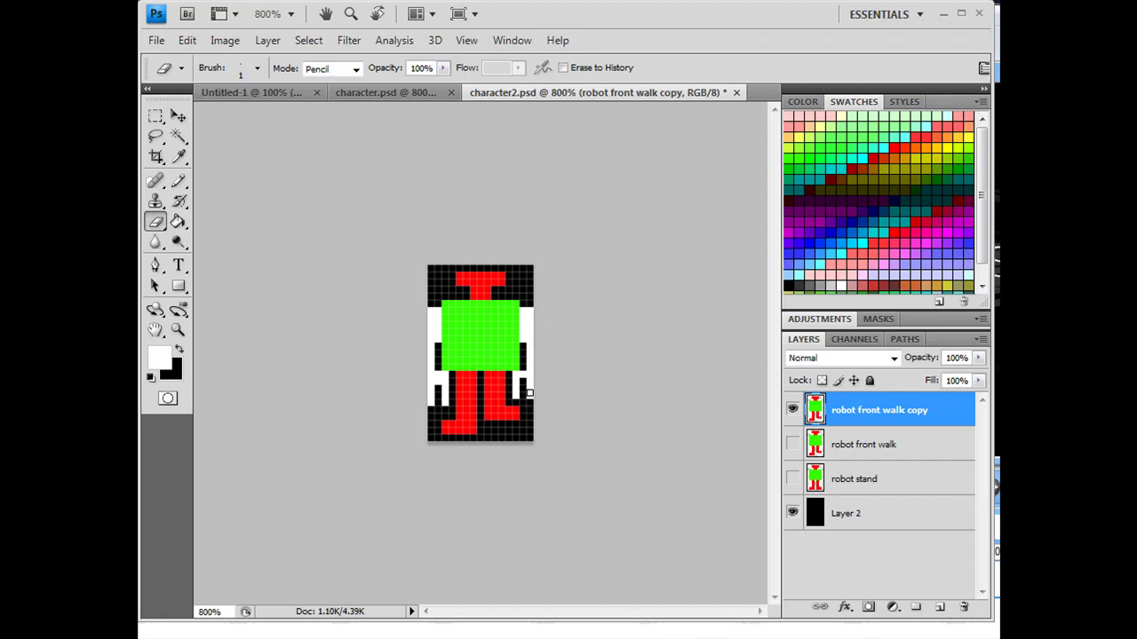
Step: Erase the white pixels of both robot arms to black
{"action": "mouse_move", "coordinate": [530, 393]}
{"action": "left_mouse_down"}
{"action": "mouse_move", "coordinate": [524, 309]}
{"action": "mouse_move", "coordinate": [527, 370]}
{"action": "mouse_move", "coordinate": [530, 310]}
{"action": "left_mouse_up"}
{"action": "left_click_drag", "start_coordinate": [515, 370], "coordinate": [520, 400]}
{"action": "left_click_drag", "start_coordinate": [438, 307], "coordinate": [431, 400]}
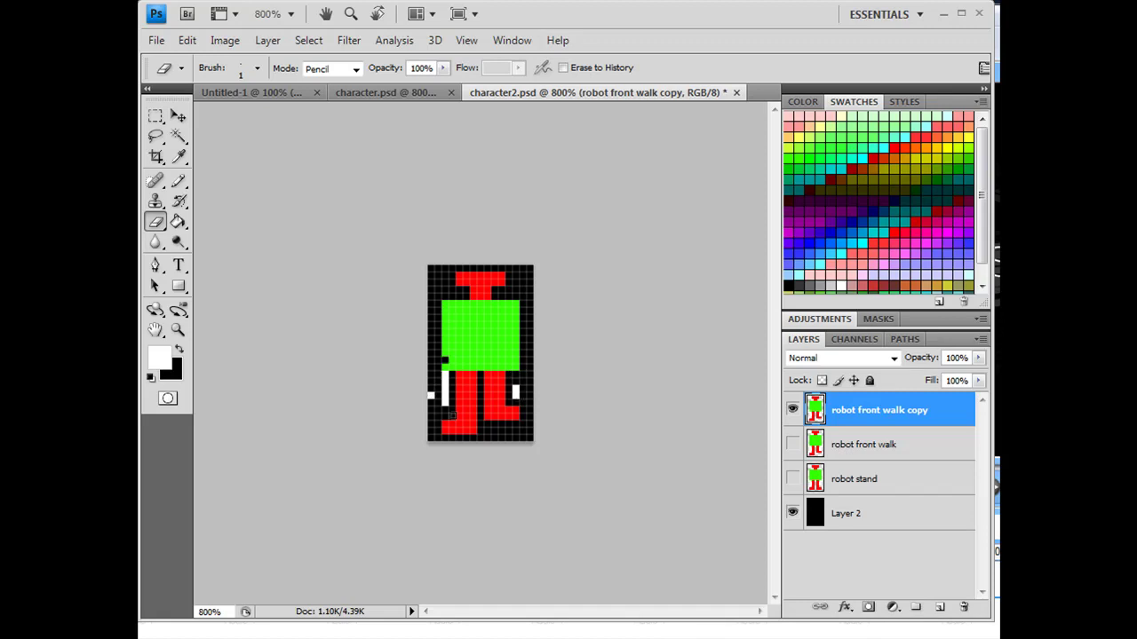
{"action": "left_click", "coordinate": [431, 397]}
{"action": "left_click_drag", "start_coordinate": [444, 374], "coordinate": [445, 401]}
{"action": "left_click", "coordinate": [445, 402]}
Step: Erase left-foot pixels, the body's side columns, and half the right leg
{"action": "left_click", "coordinate": [445, 430]}
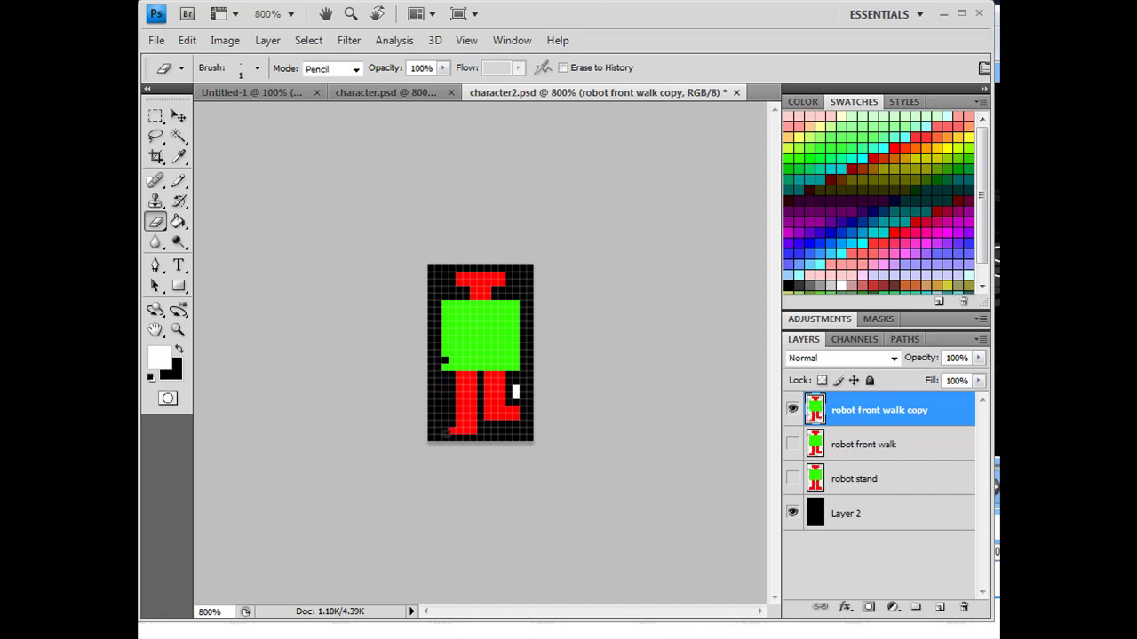
{"action": "left_click", "coordinate": [451, 431]}
{"action": "left_click", "coordinate": [515, 388]}
{"action": "left_click", "coordinate": [516, 395]}
{"action": "left_click_drag", "start_coordinate": [515, 302], "coordinate": [515, 371]}
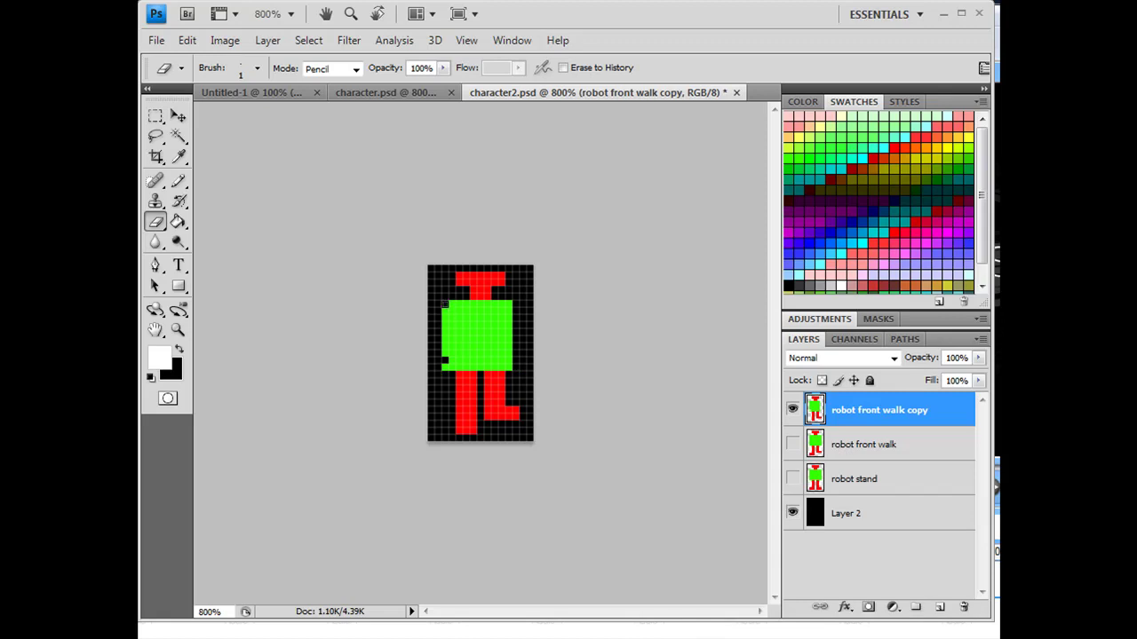
{"action": "mouse_move", "coordinate": [444, 305]}
{"action": "left_mouse_down"}
{"action": "mouse_move", "coordinate": [443, 366]}
{"action": "mouse_move", "coordinate": [467, 391]}
{"action": "left_mouse_up"}
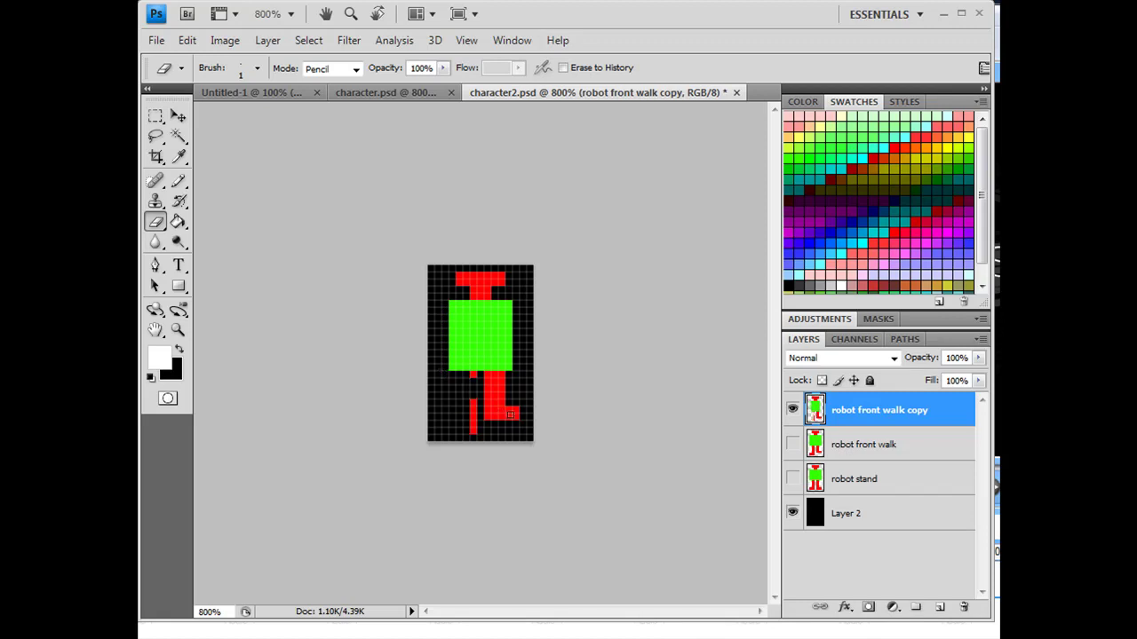
{"action": "mouse_move", "coordinate": [500, 411]}
{"action": "left_mouse_down"}
{"action": "mouse_move", "coordinate": [515, 410]}
{"action": "mouse_move", "coordinate": [501, 376]}
{"action": "mouse_move", "coordinate": [495, 419]}
{"action": "mouse_move", "coordinate": [495, 398]}
{"action": "mouse_move", "coordinate": [500, 419]}
{"action": "mouse_move", "coordinate": [516, 416]}
{"action": "left_mouse_up"}
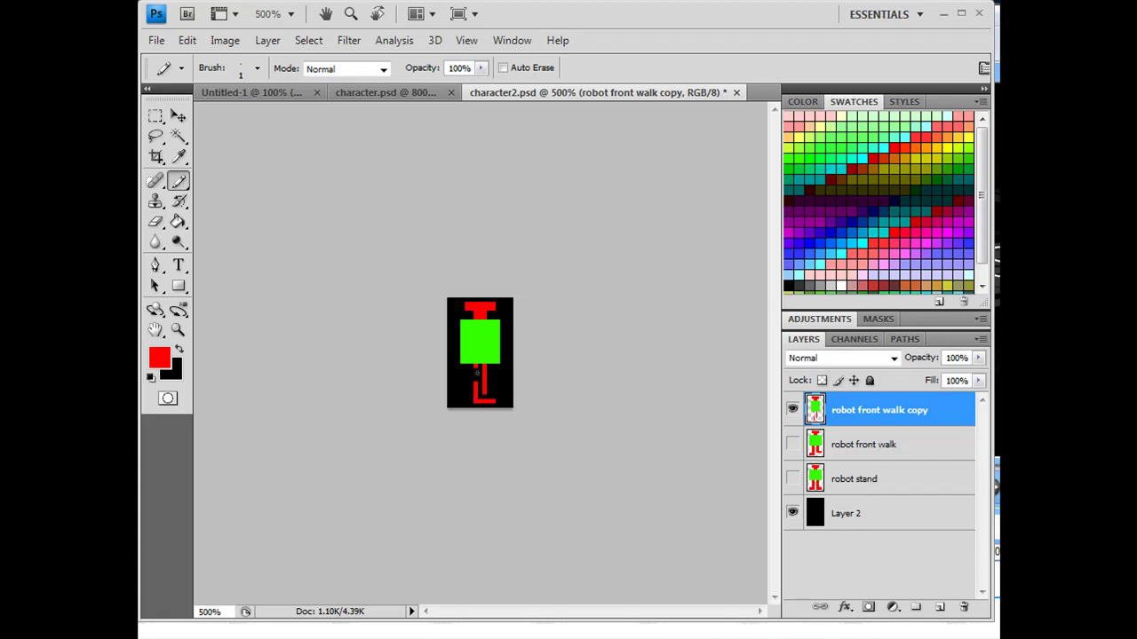
Step: Rebuild the red leg up to the body, then narrow it at 600% zoom
{"action": "left_click", "coordinate": [480, 377]}
{"action": "left_click", "coordinate": [476, 374]}
{"action": "left_click_drag", "start_coordinate": [476, 370], "coordinate": [476, 385]}
{"action": "key", "text": "ctrl+plus"}
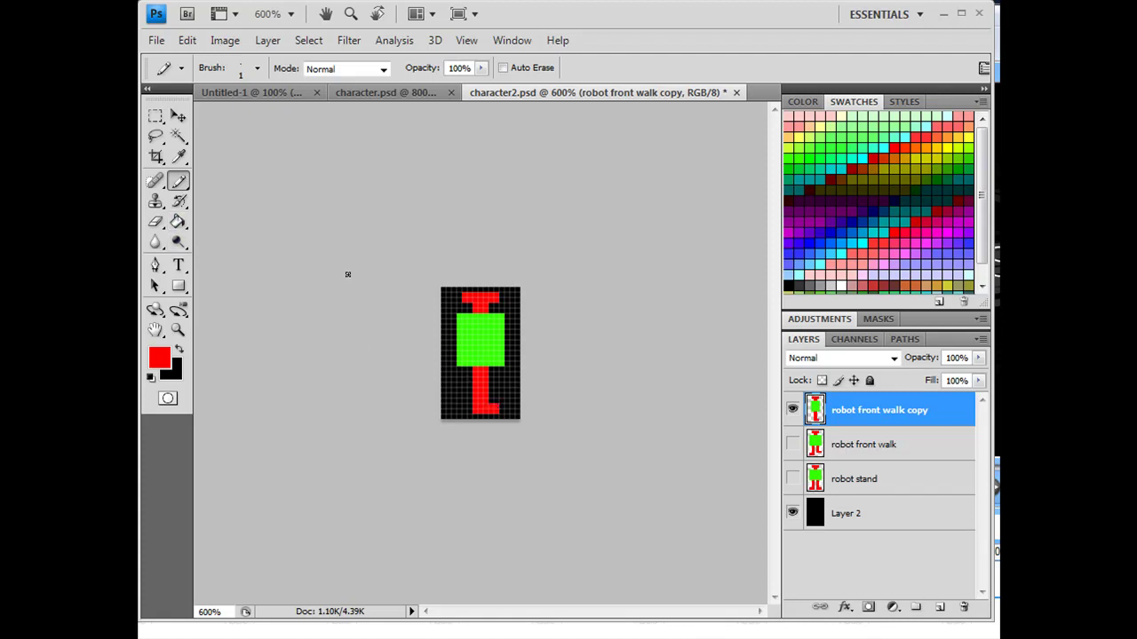
{"action": "left_click", "coordinate": [160, 220]}
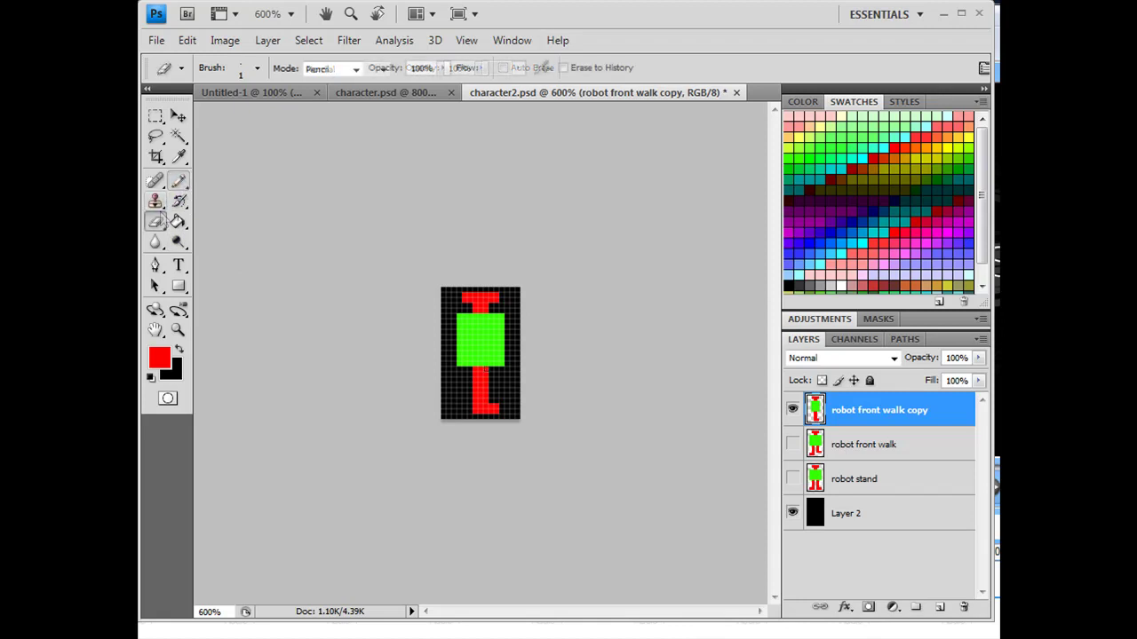
{"action": "left_click_drag", "start_coordinate": [485, 370], "coordinate": [486, 400]}
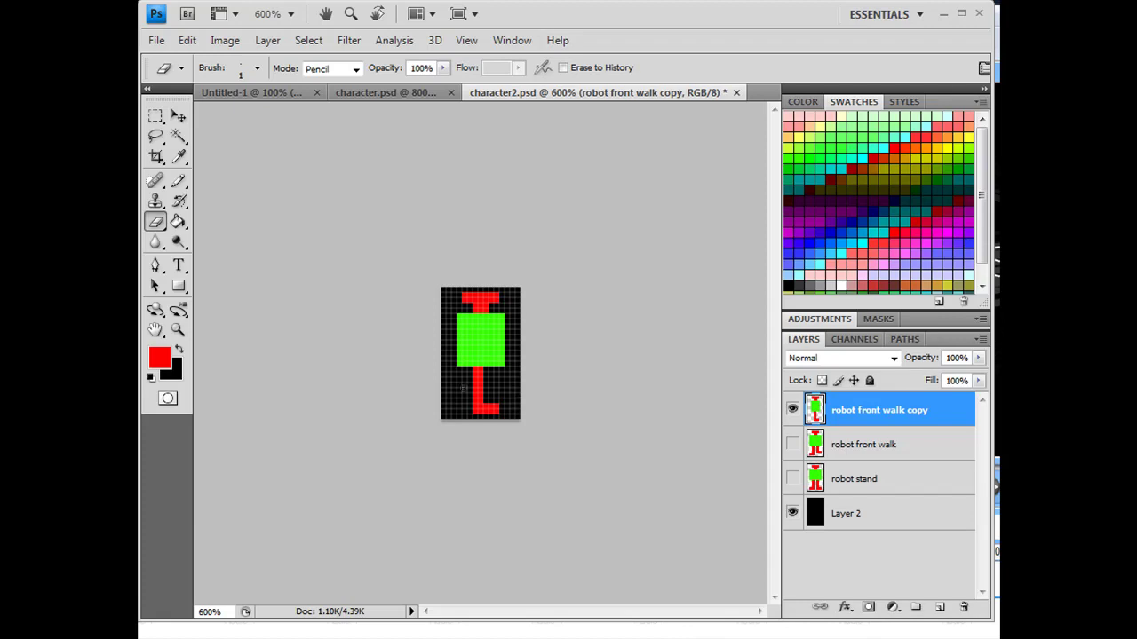
Step: Paint a white stripe down the robot's green body with the Pencil
{"action": "left_click", "coordinate": [175, 183]}
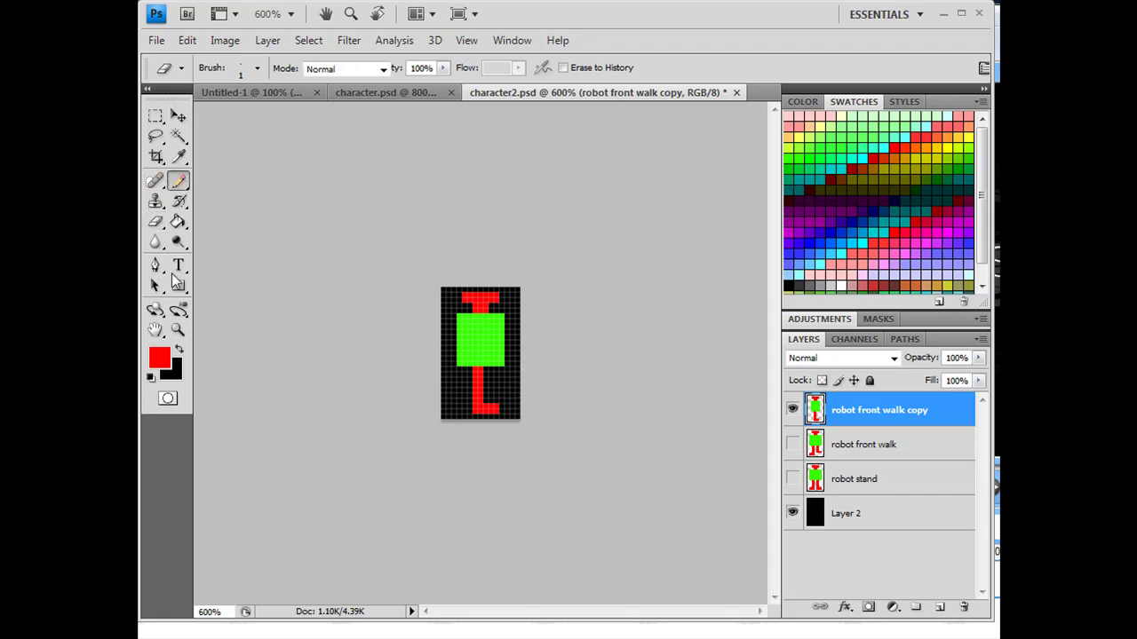
{"action": "left_click", "coordinate": [151, 377]}
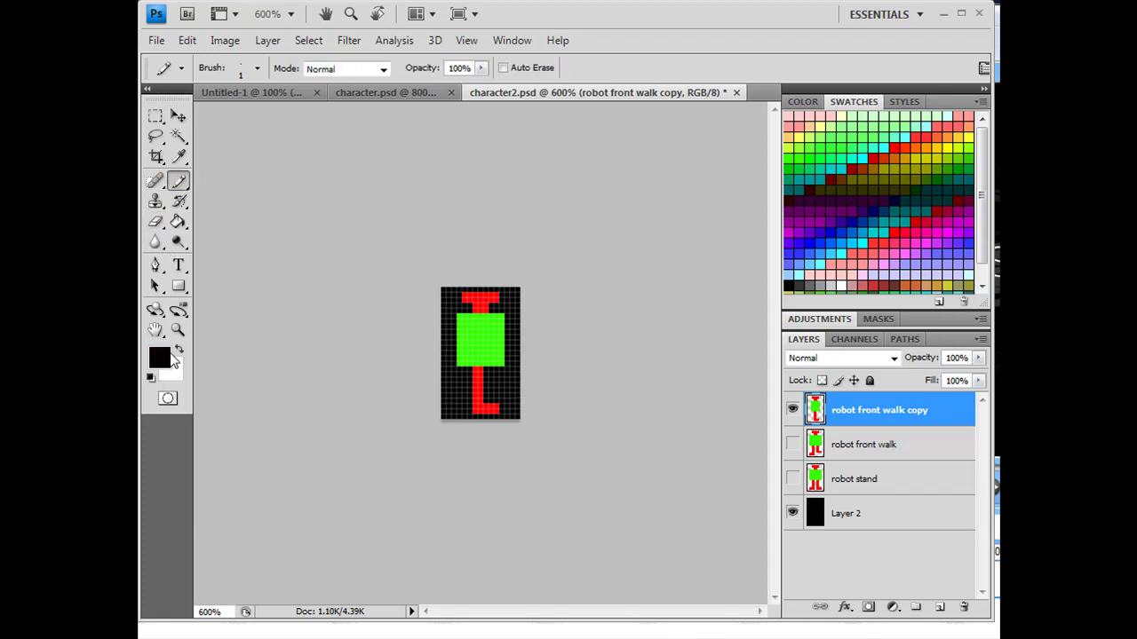
{"action": "left_click", "coordinate": [178, 349]}
{"action": "mouse_move", "coordinate": [471, 316]}
{"action": "left_mouse_down"}
{"action": "mouse_move", "coordinate": [472, 363]}
{"action": "mouse_move", "coordinate": [471, 317]}
{"action": "left_mouse_up"}
{"action": "left_click", "coordinate": [485, 338]}
{"action": "left_click_drag", "start_coordinate": [475, 323], "coordinate": [480, 369]}
{"action": "left_click", "coordinate": [485, 338], "text": "alt"}
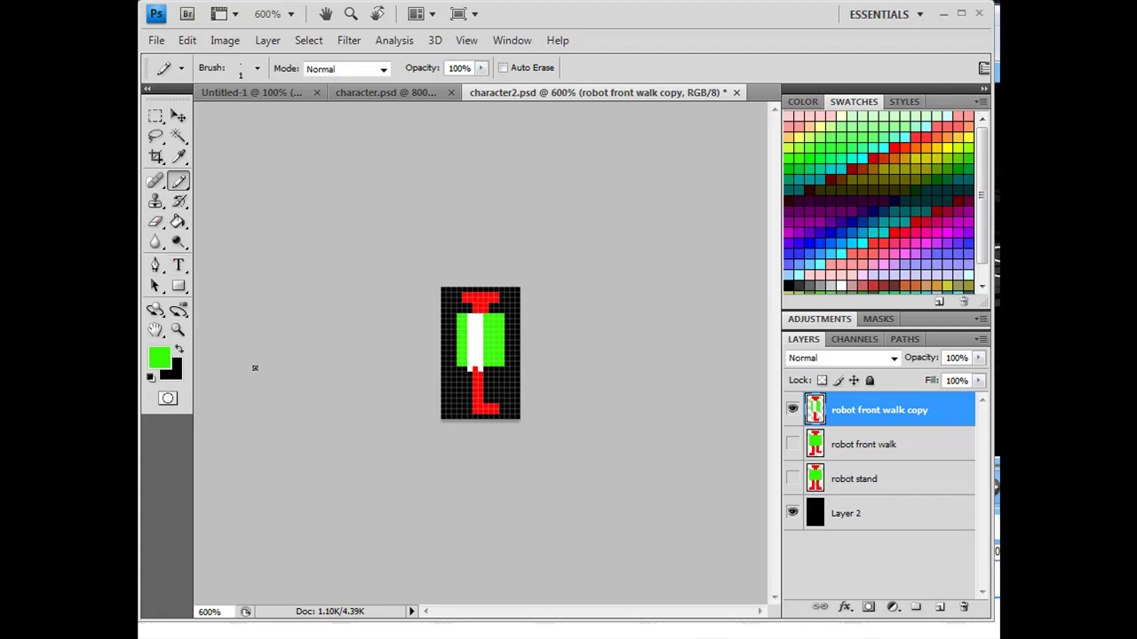
{"action": "left_click", "coordinate": [474, 369], "text": "alt"}
{"action": "left_click", "coordinate": [480, 373]}
Step: Paint white pixels over the left half and edge of the red leg
{"action": "left_click", "coordinate": [792, 445]}
{"action": "left_click", "coordinate": [792, 446]}
{"action": "mouse_move", "coordinate": [486, 390]}
{"action": "left_mouse_down"}
{"action": "mouse_move", "coordinate": [486, 371]}
{"action": "mouse_move", "coordinate": [471, 372]}
{"action": "mouse_move", "coordinate": [469, 392]}
{"action": "mouse_move", "coordinate": [478, 377]}
{"action": "left_mouse_up"}
{"action": "left_click_drag", "start_coordinate": [489, 390], "coordinate": [491, 368]}
{"action": "left_click_drag", "start_coordinate": [472, 375], "coordinate": [473, 393]}
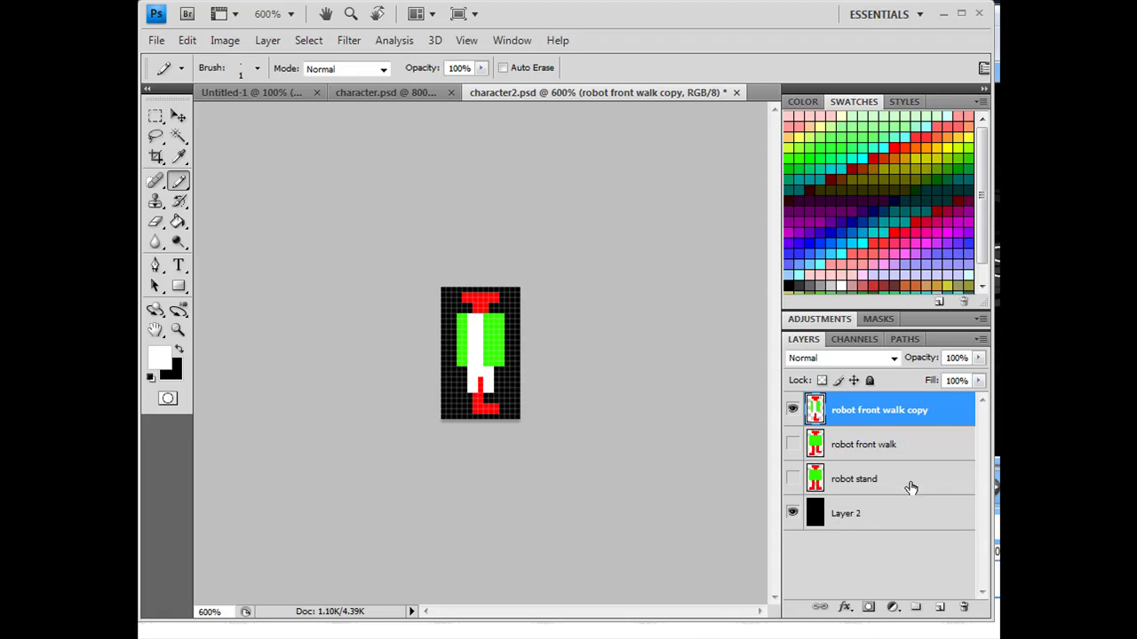
Step: Rename 'robot front walk copy' to 'side stand'
{"action": "double_click", "coordinate": [828, 408]}
{"action": "type", "text": "s"}
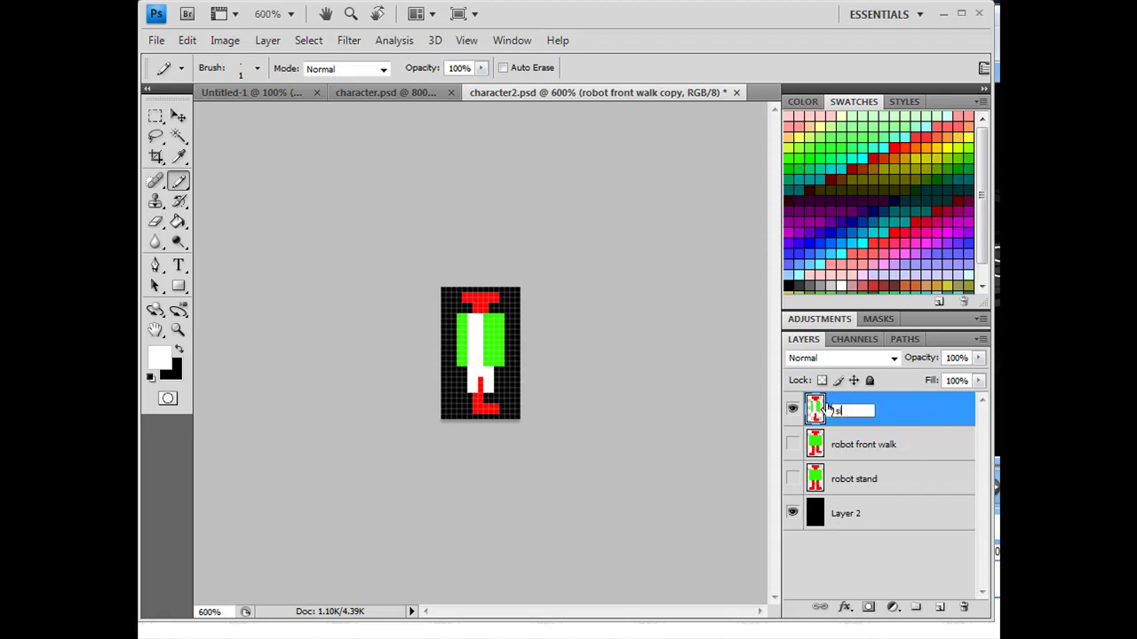
{"action": "type", "text": "ide stand"}
{"action": "key", "text": "Return"}
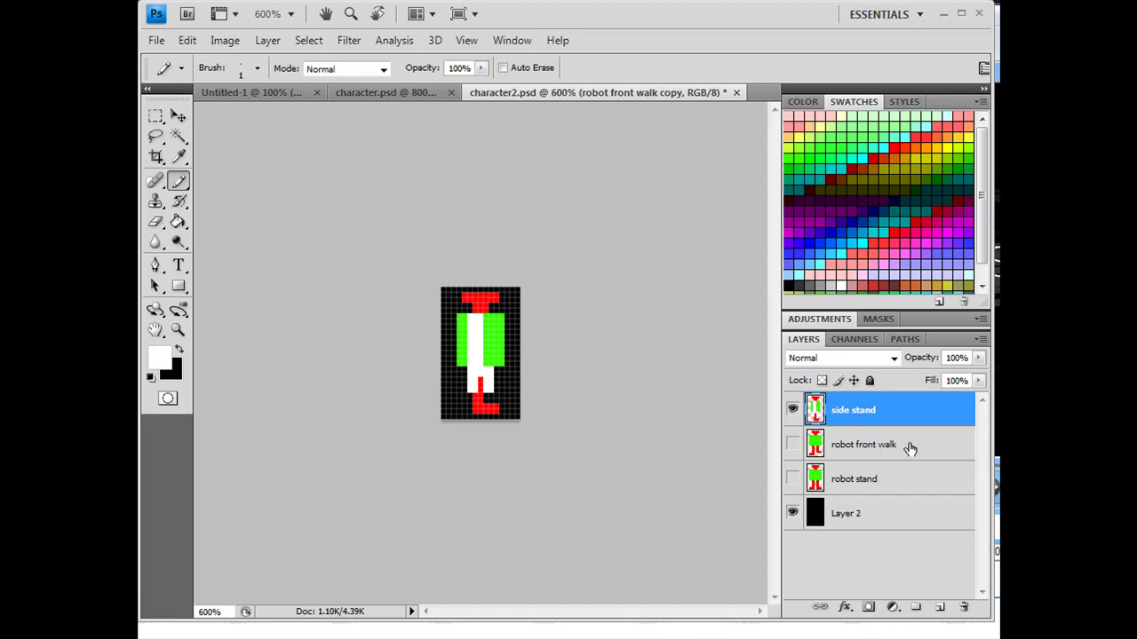
{"action": "left_click", "coordinate": [909, 449]}
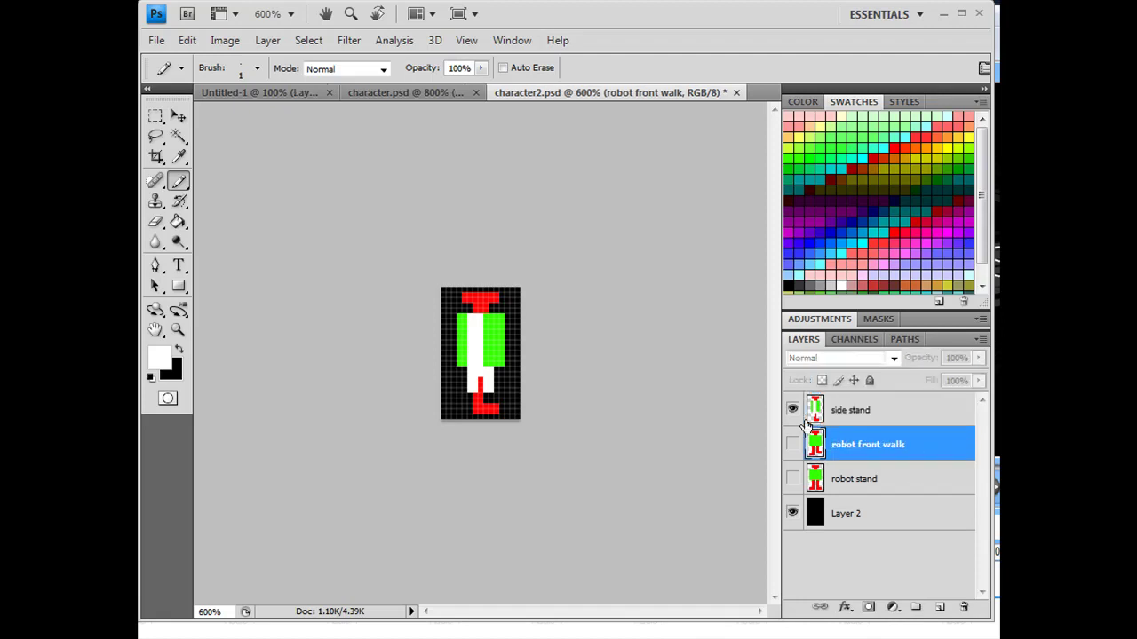
{"action": "left_click", "coordinate": [877, 414]}
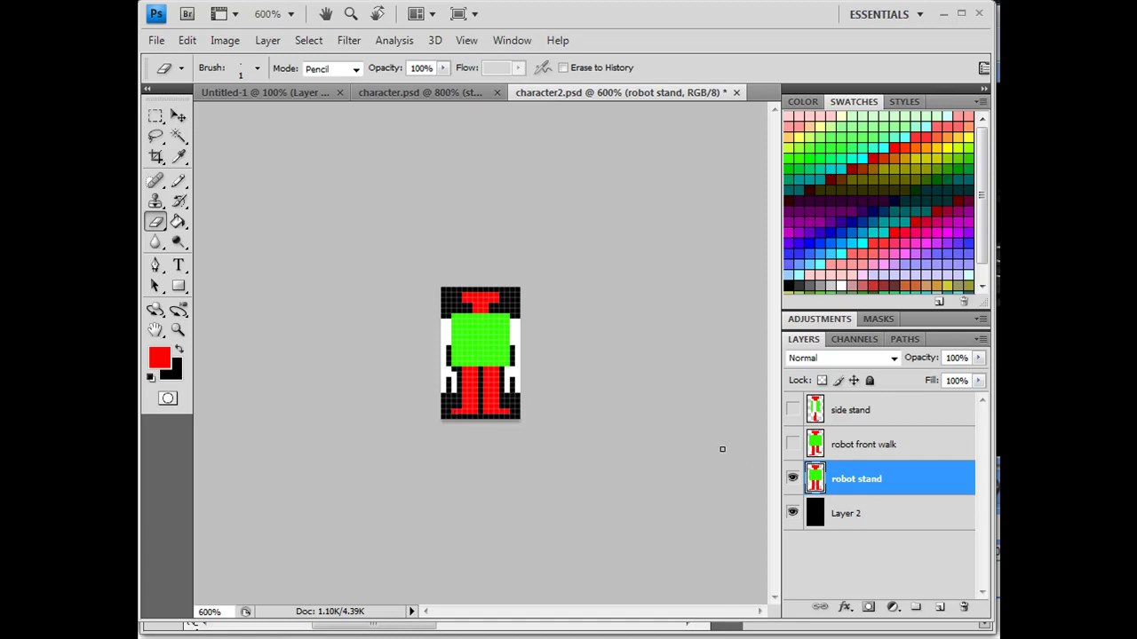
Step: Hide robot stand and robot front walk so only side stand shows
{"action": "left_click", "coordinate": [793, 444]}
{"action": "left_click", "coordinate": [792, 480]}
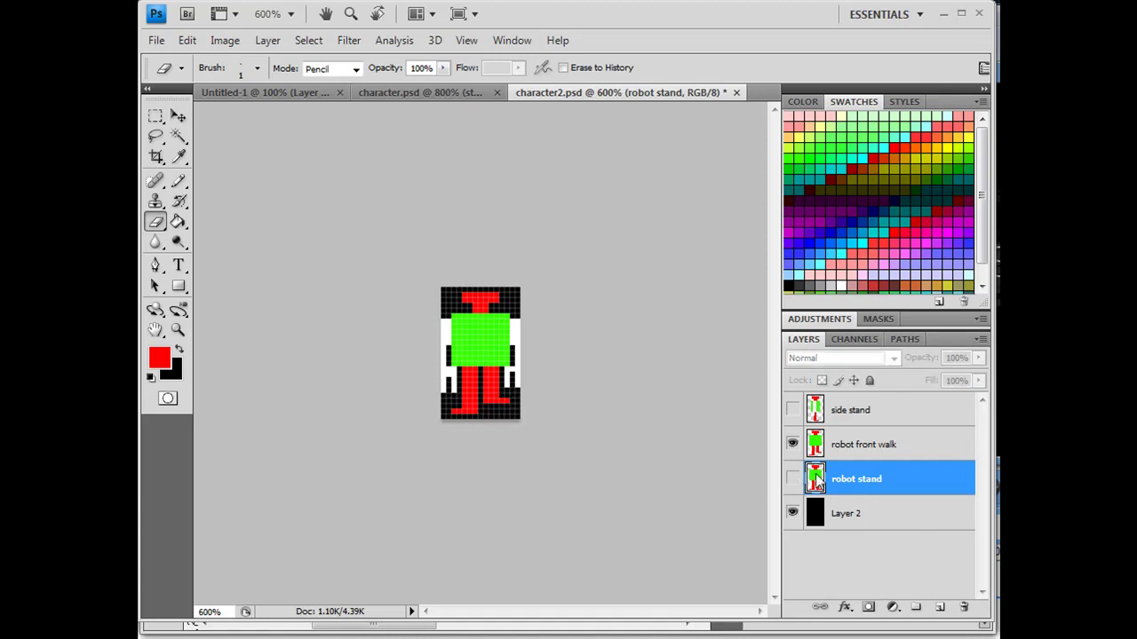
{"action": "left_click", "coordinate": [792, 444]}
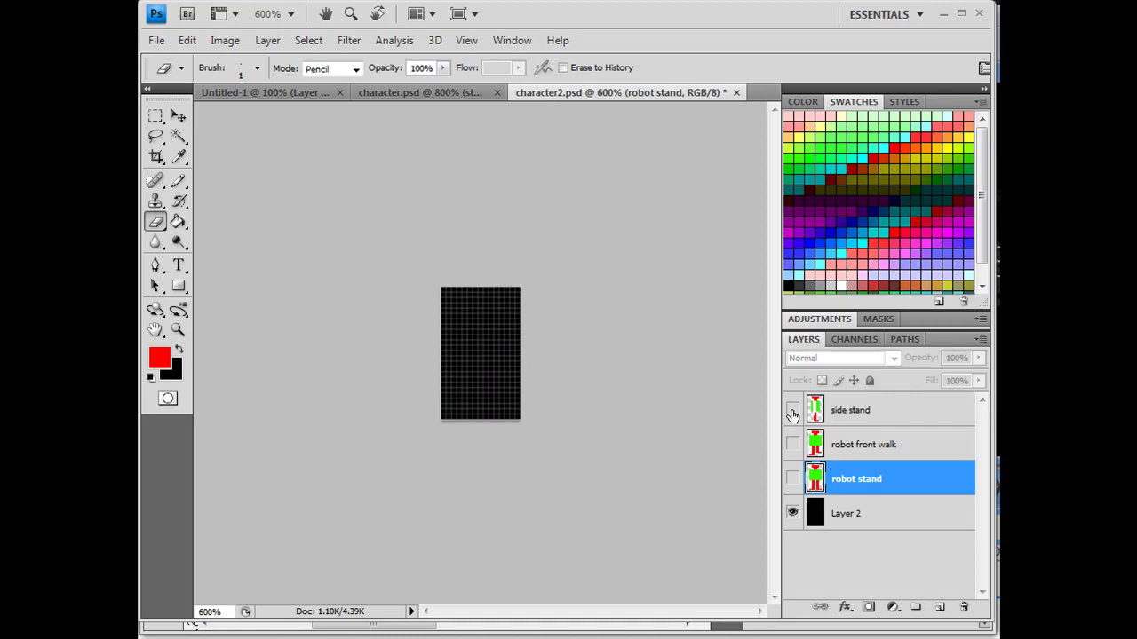
{"action": "left_click", "coordinate": [792, 410]}
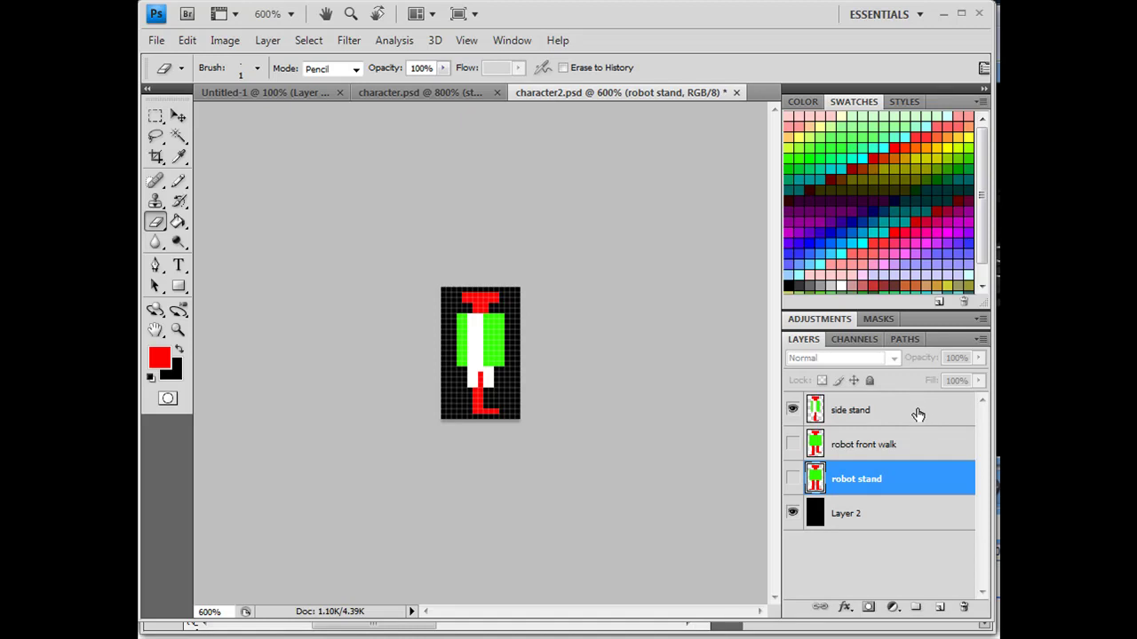
Step: Duplicate side stand, extend the red foot forward, and paint a white leg strip
{"action": "left_click_drag", "start_coordinate": [918, 415], "coordinate": [941, 610]}
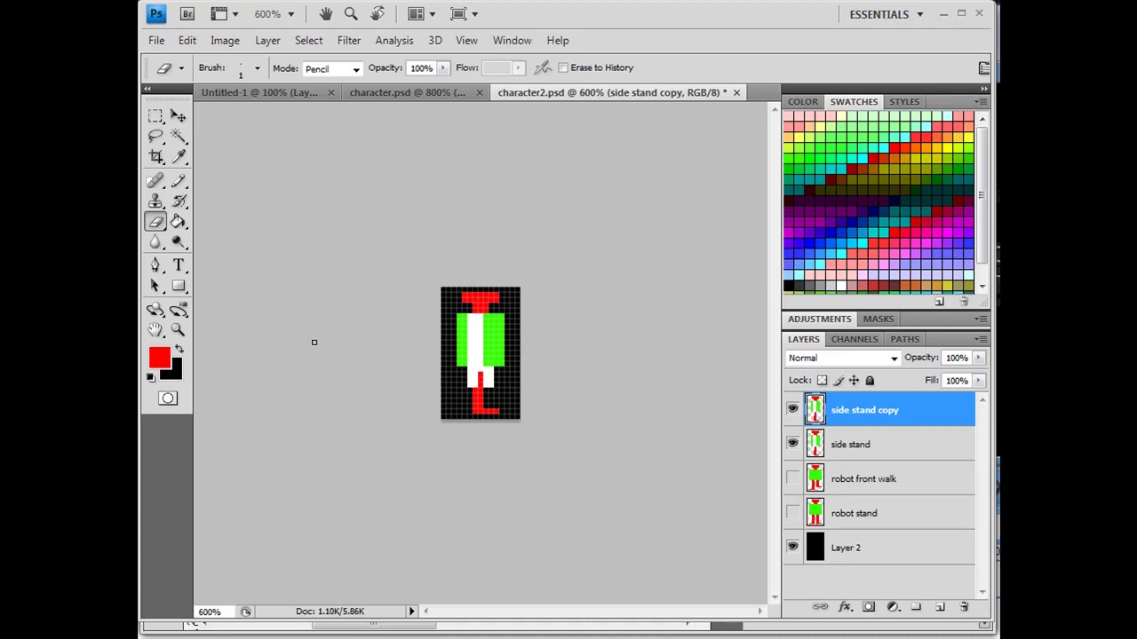
{"action": "left_click", "coordinate": [178, 183]}
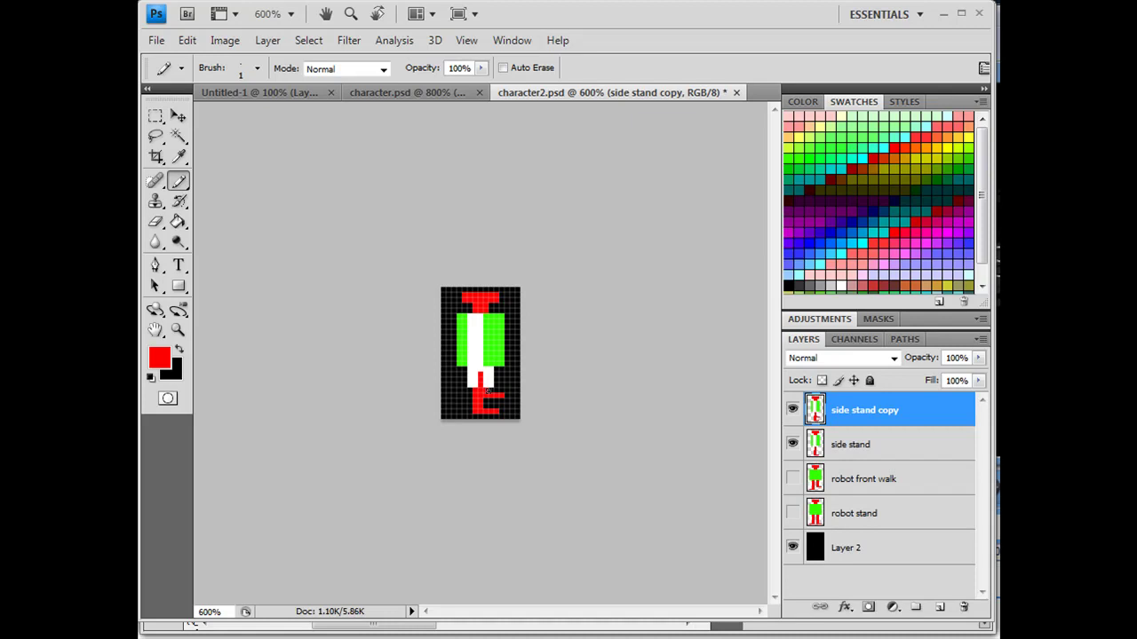
{"action": "left_click_drag", "start_coordinate": [489, 391], "coordinate": [507, 396]}
{"action": "left_click", "coordinate": [179, 350]}
{"action": "left_click_drag", "start_coordinate": [502, 377], "coordinate": [502, 368]}
Step: Compare side stand copy against the frame below, then hide side stand
{"action": "left_click", "coordinate": [793, 410]}
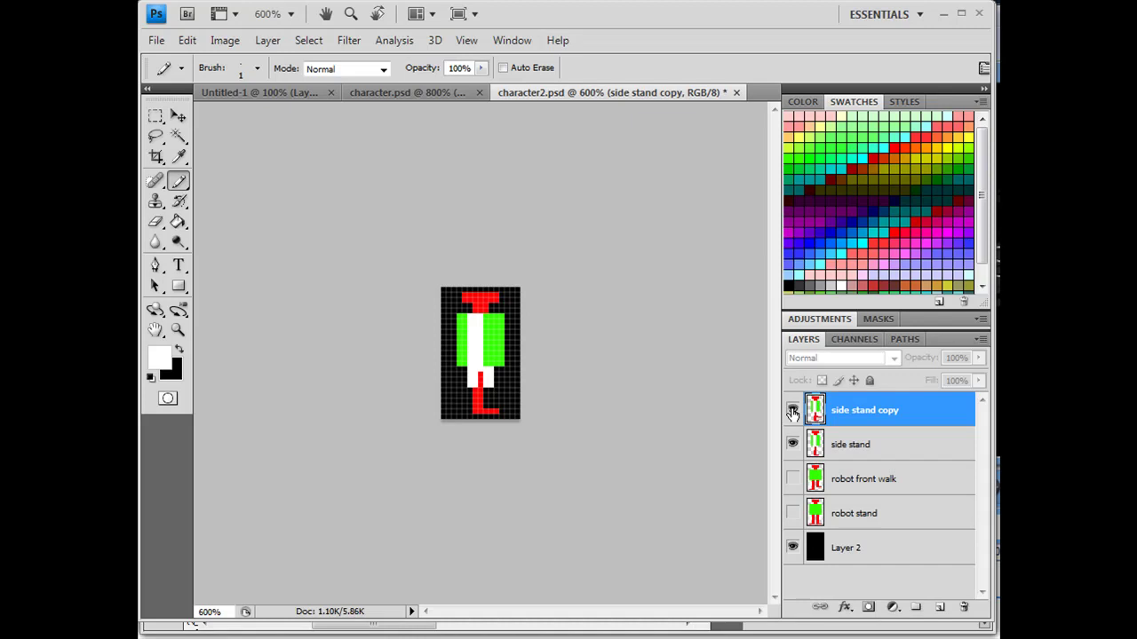
{"action": "left_click", "coordinate": [792, 410]}
{"action": "left_click", "coordinate": [792, 411]}
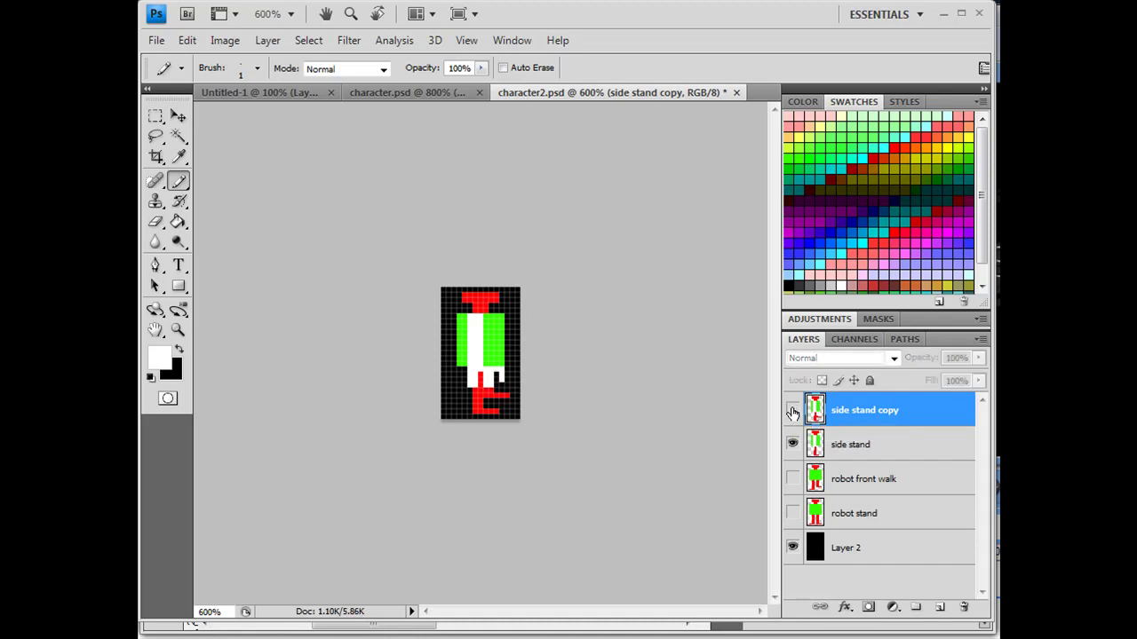
{"action": "left_click", "coordinate": [792, 410]}
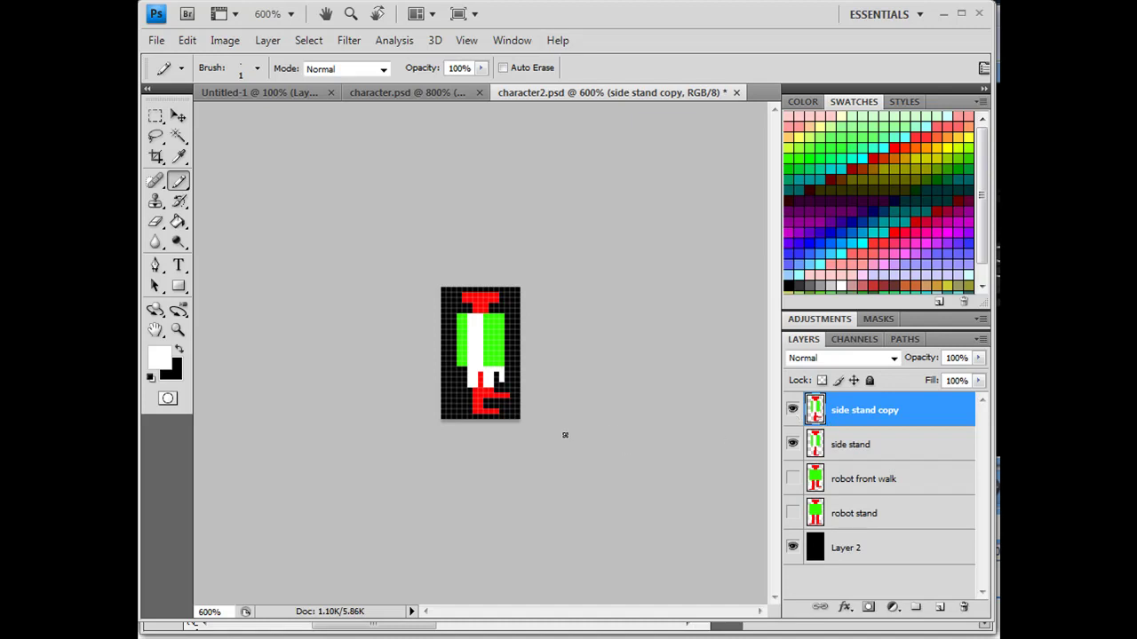
{"action": "left_click", "coordinate": [793, 444]}
{"action": "left_click", "coordinate": [179, 157]}
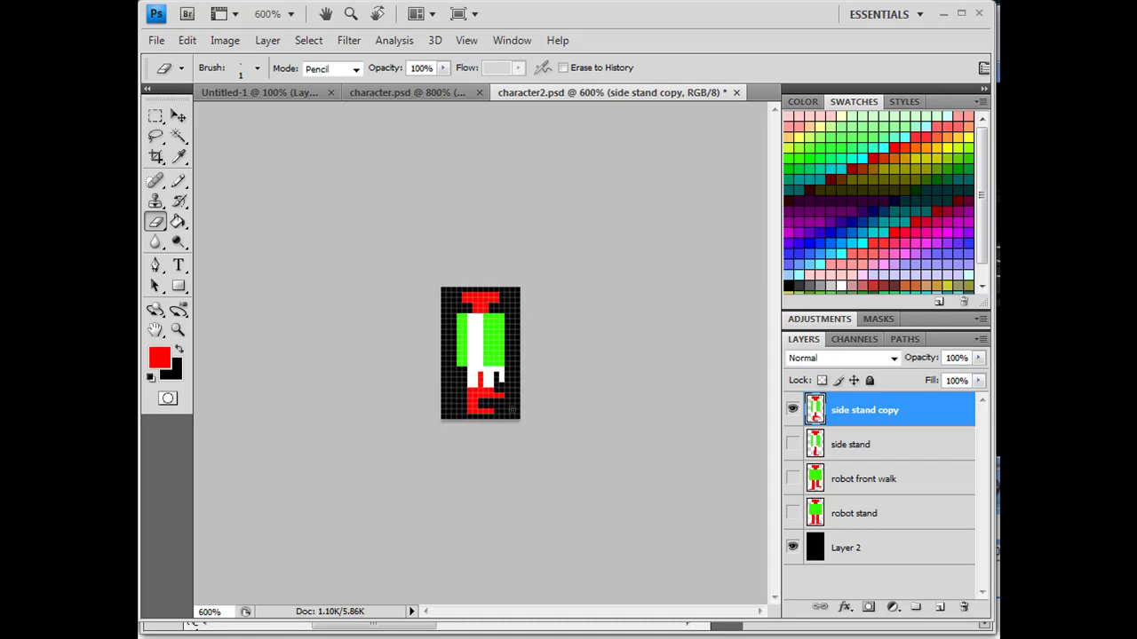
Step: Erase a vertical strip of the red feet to reshape the stride
{"action": "left_click_drag", "start_coordinate": [481, 397], "coordinate": [481, 374]}
{"action": "left_click", "coordinate": [178, 180]}
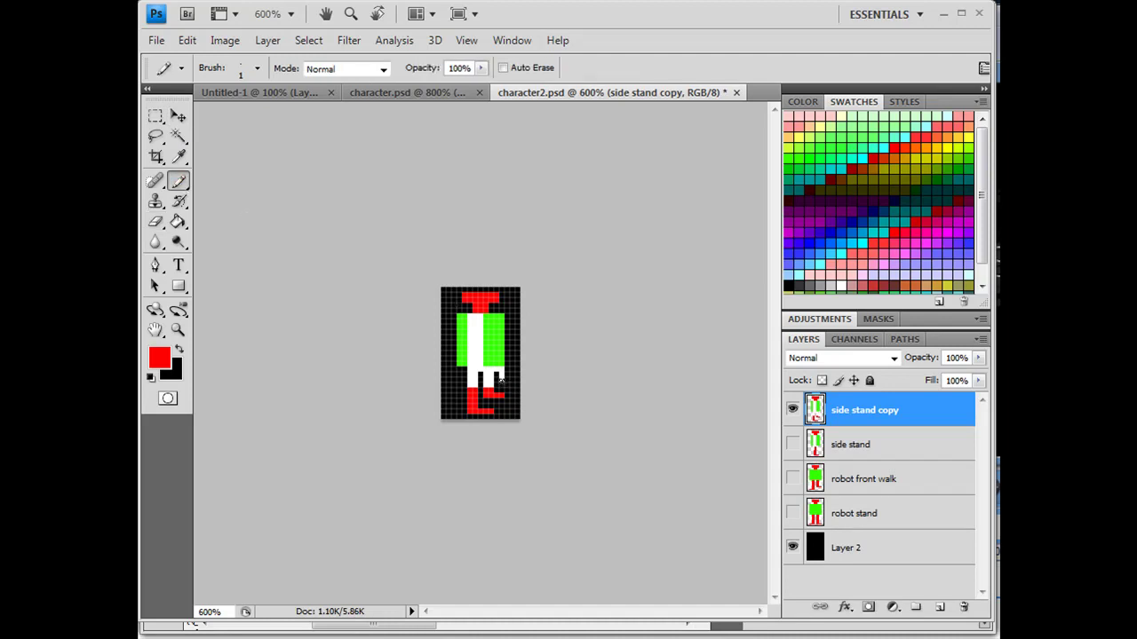
{"action": "key", "text": "e"}
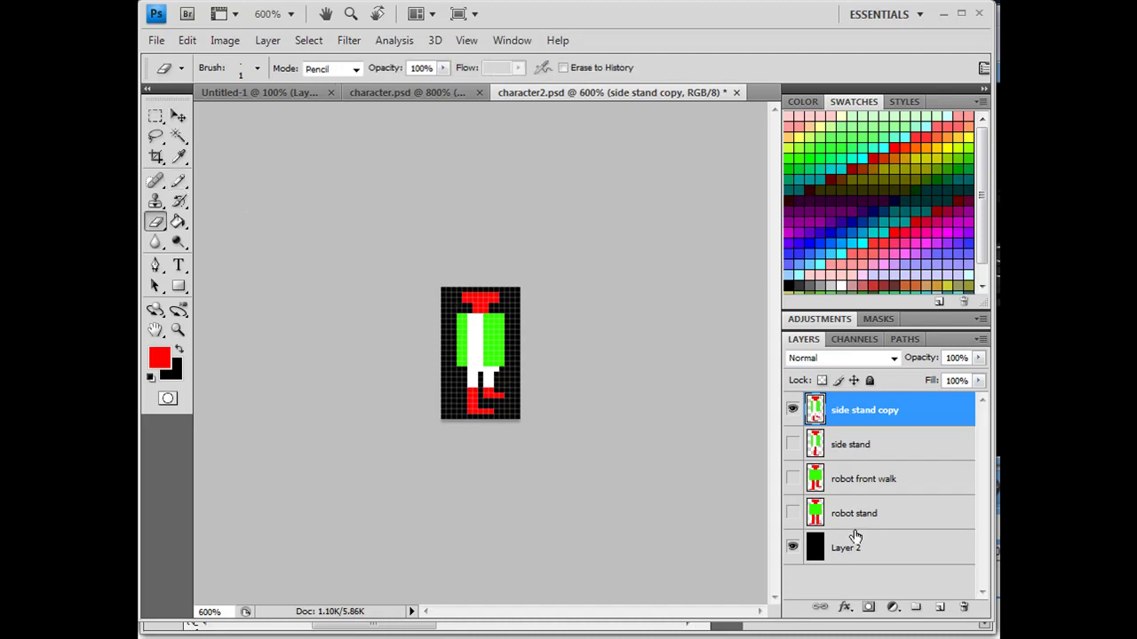
Step: Compare frames by toggling layer visibility, leave side stand hidden, and open the File menu
{"action": "left_click", "coordinate": [791, 444]}
{"action": "left_click", "coordinate": [791, 410]}
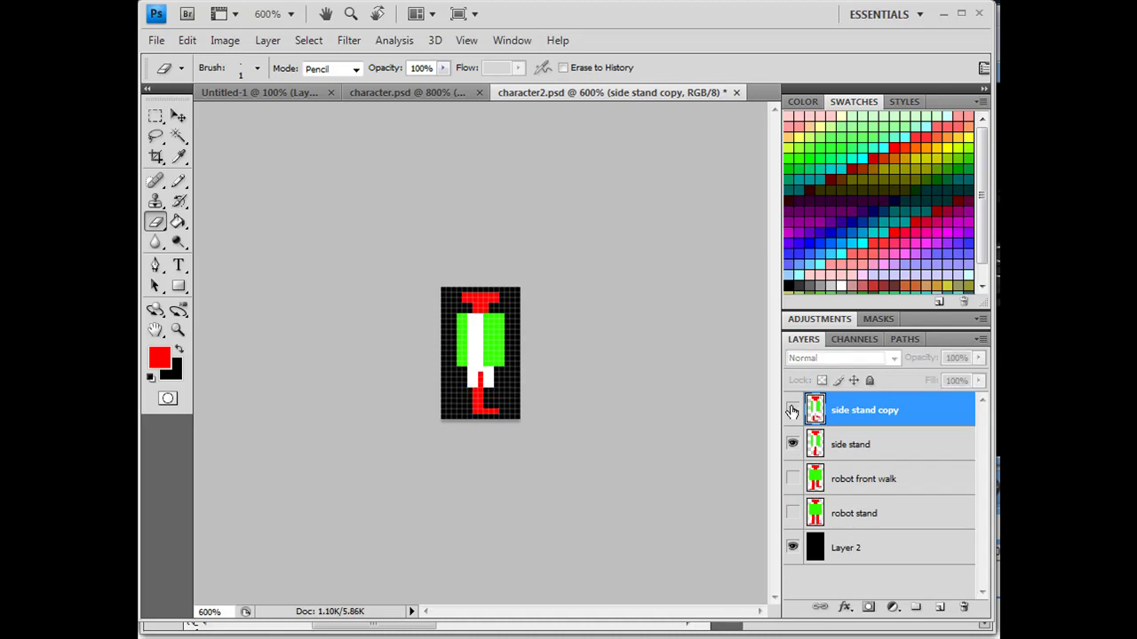
{"action": "left_click", "coordinate": [791, 410]}
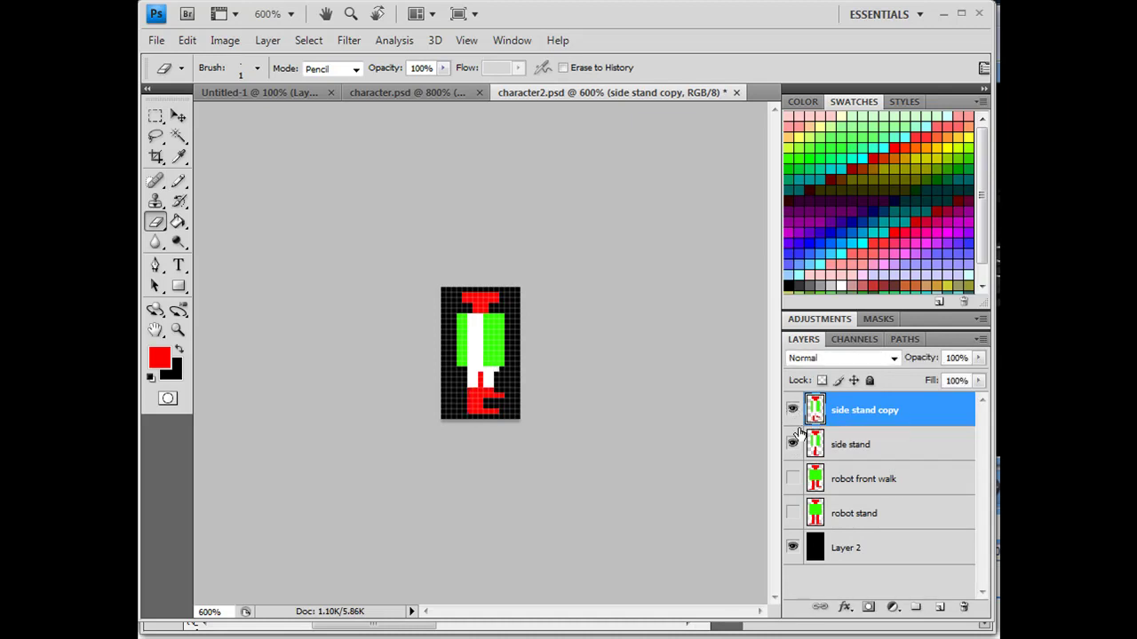
{"action": "left_click", "coordinate": [793, 446]}
{"action": "left_click", "coordinate": [793, 445]}
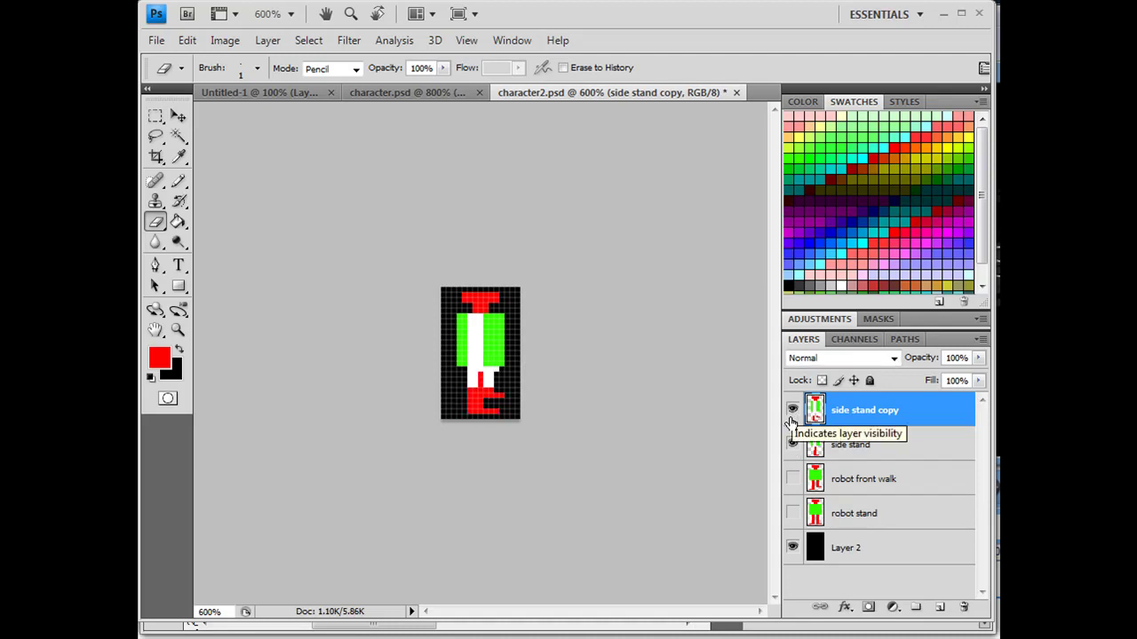
{"action": "left_click", "coordinate": [793, 429]}
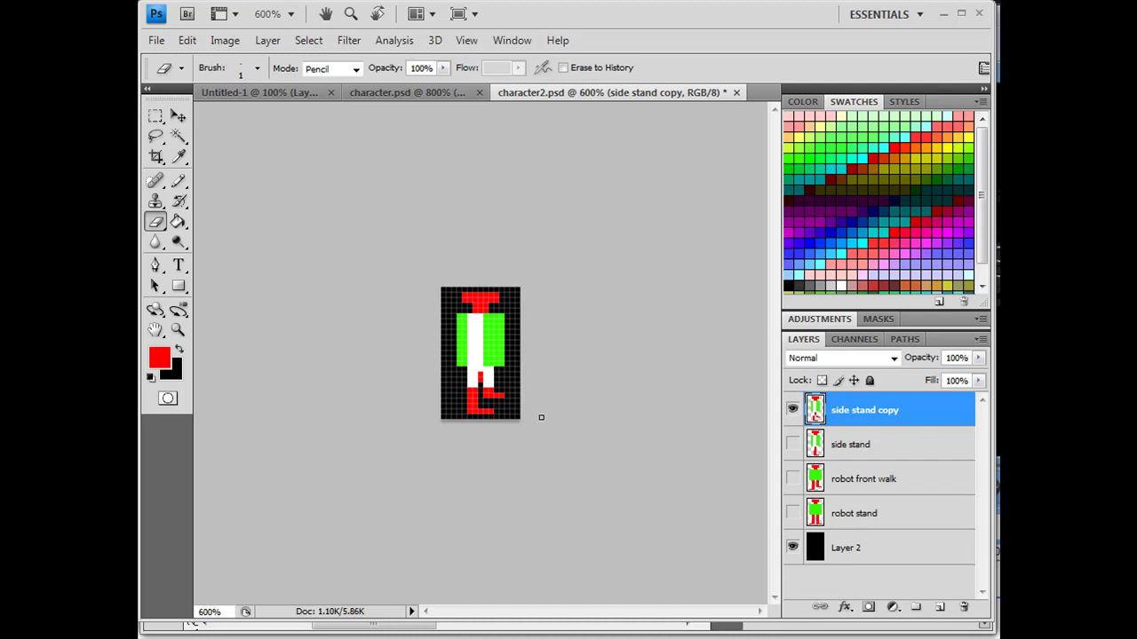
{"action": "left_click", "coordinate": [157, 40]}
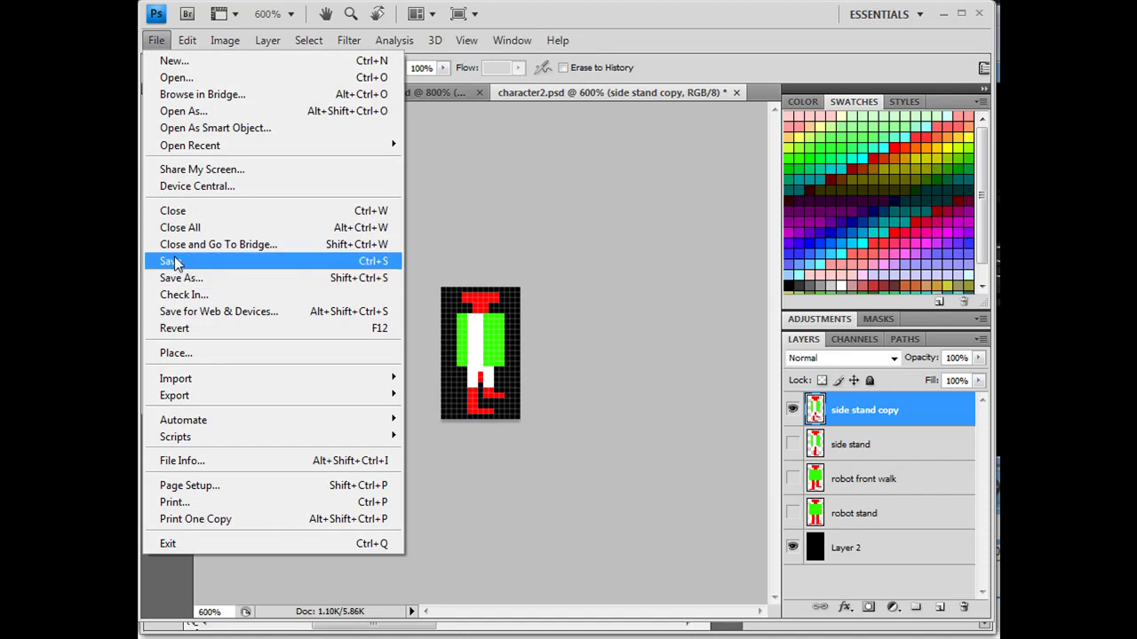